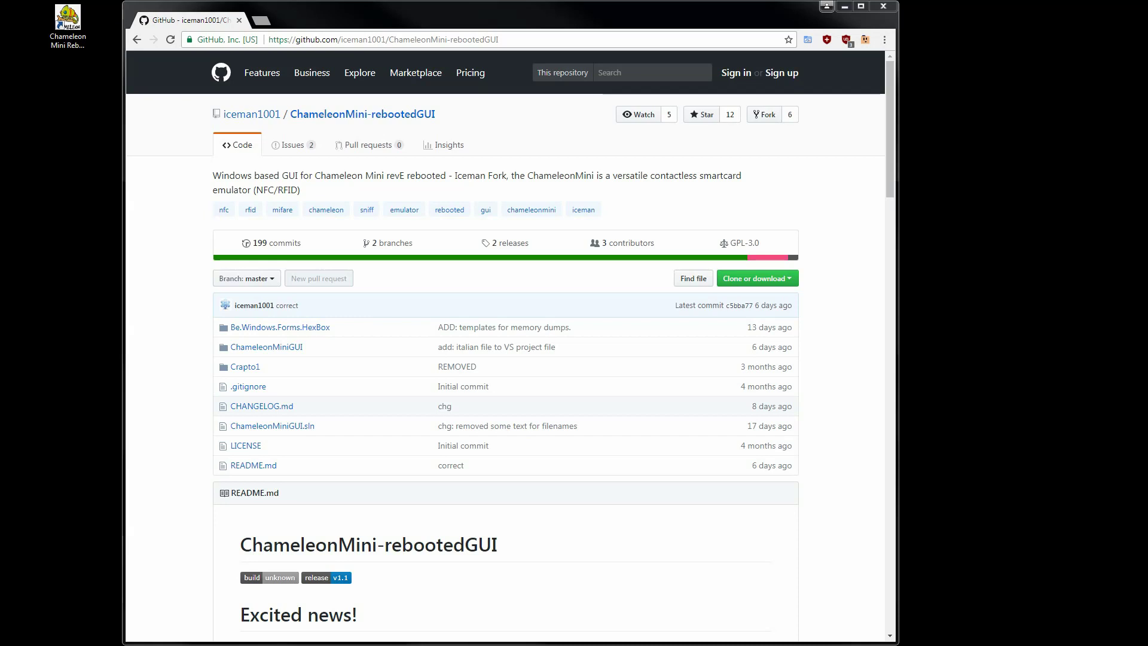
{"action": "left_click", "coordinate": [245, 118]}
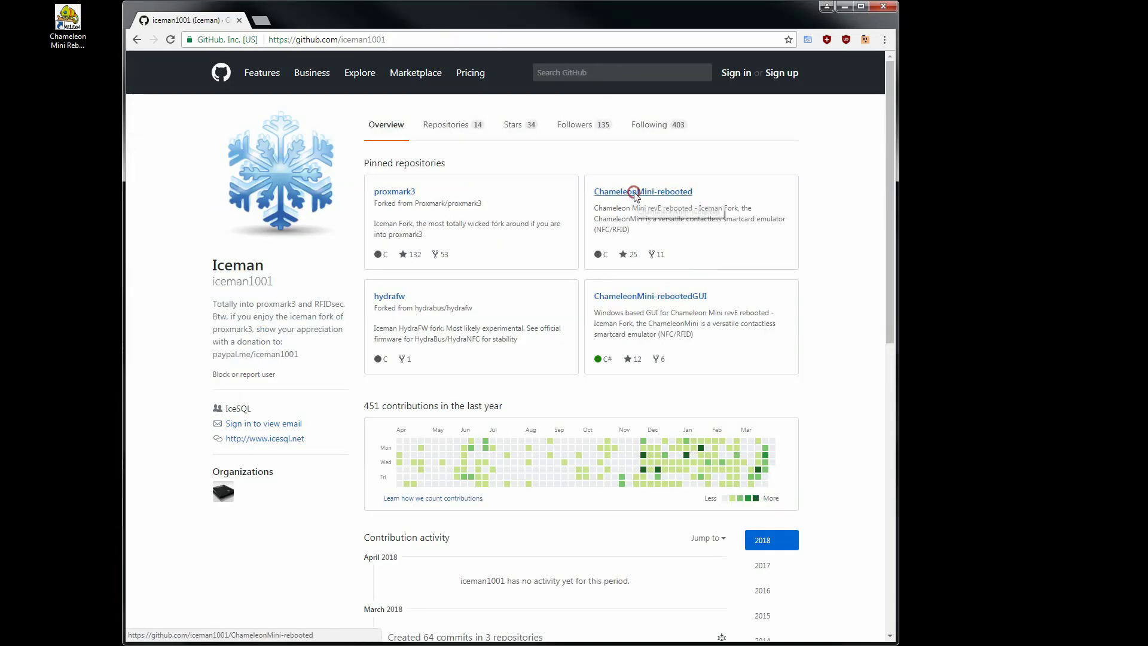
{"action": "left_click", "coordinate": [637, 197]}
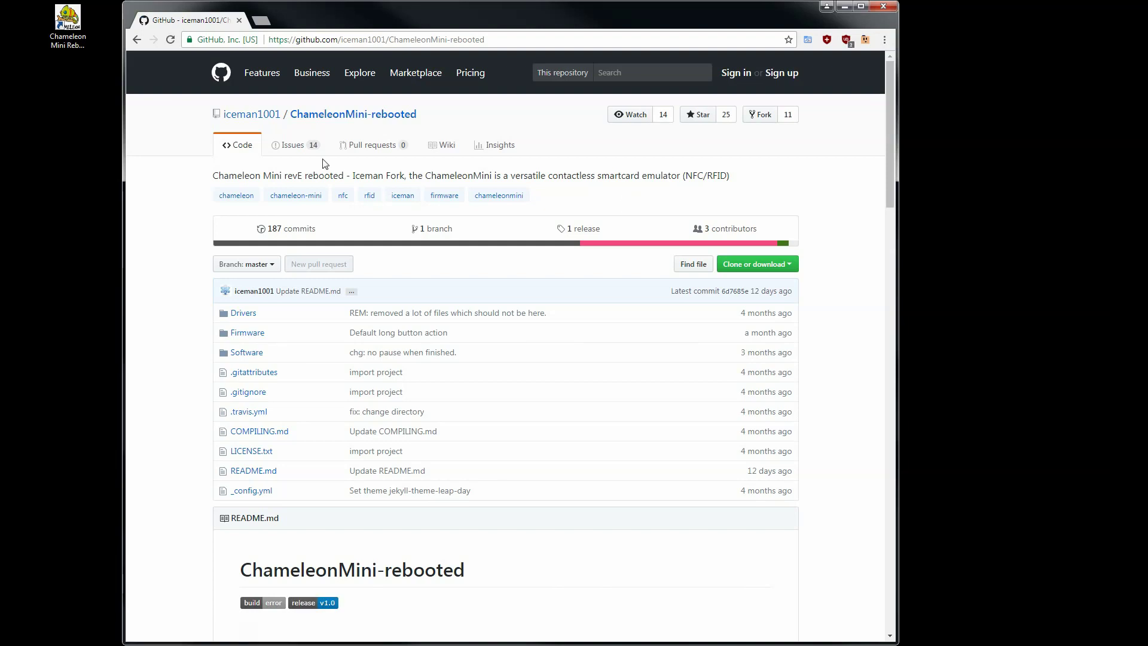
{"action": "left_click", "coordinate": [265, 117]}
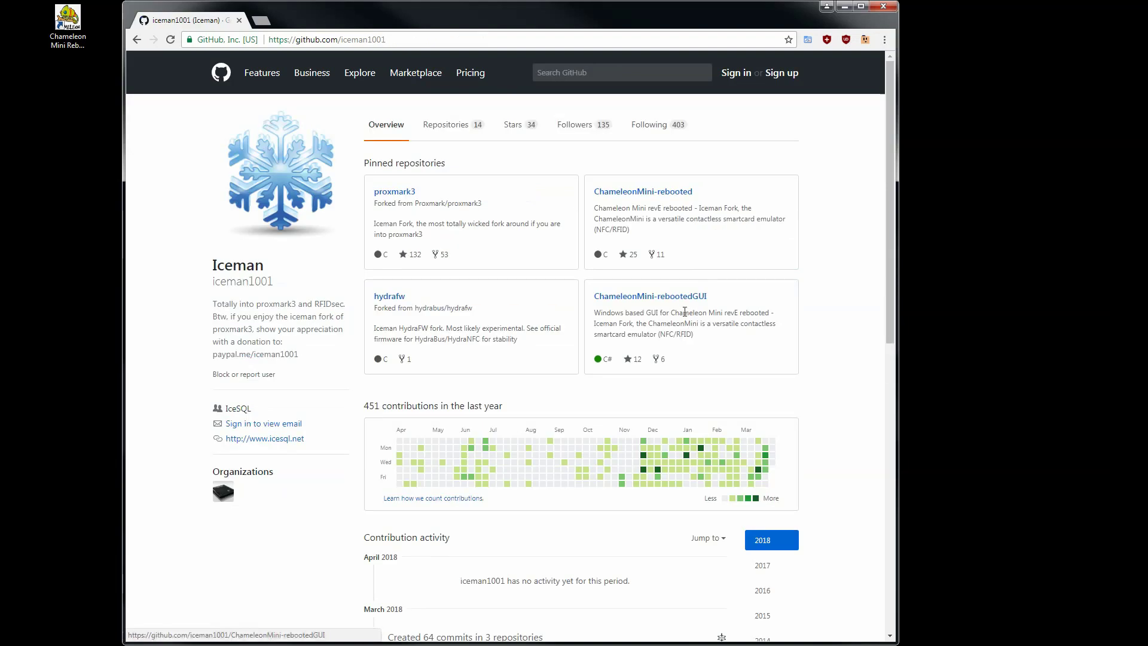
{"action": "left_click", "coordinate": [684, 298]}
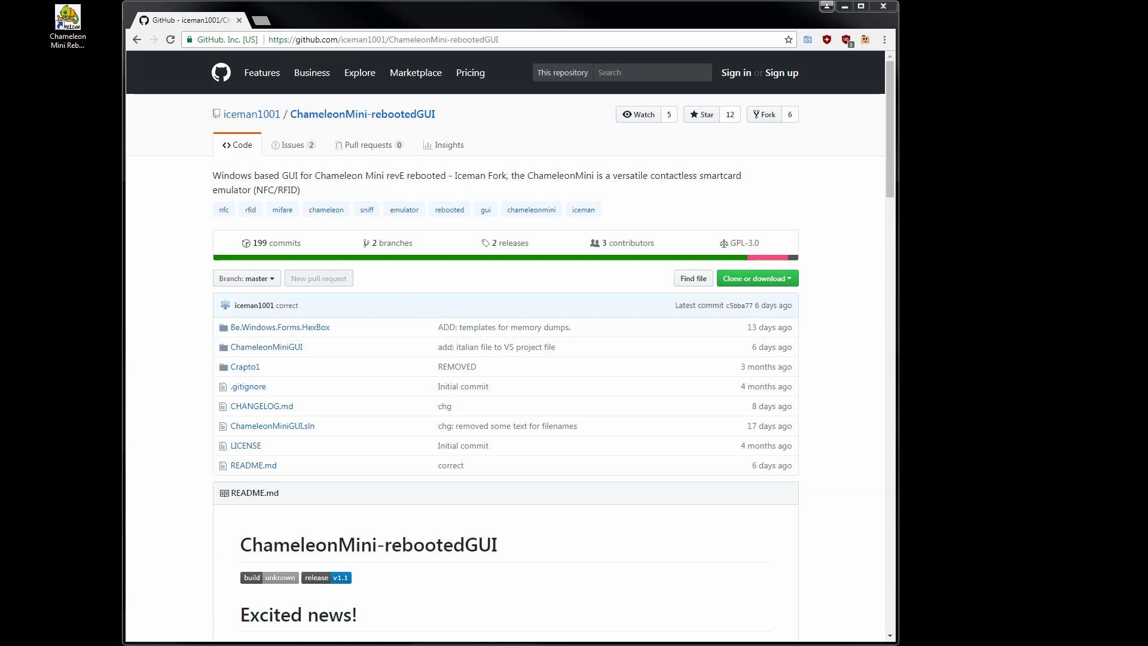
Launch the Chameleon executable from C:\Projects\ChameleonMini\32Win, which brings up the Visual C++ 2013 installer
{"action": "key", "text": "alt+Tab"}
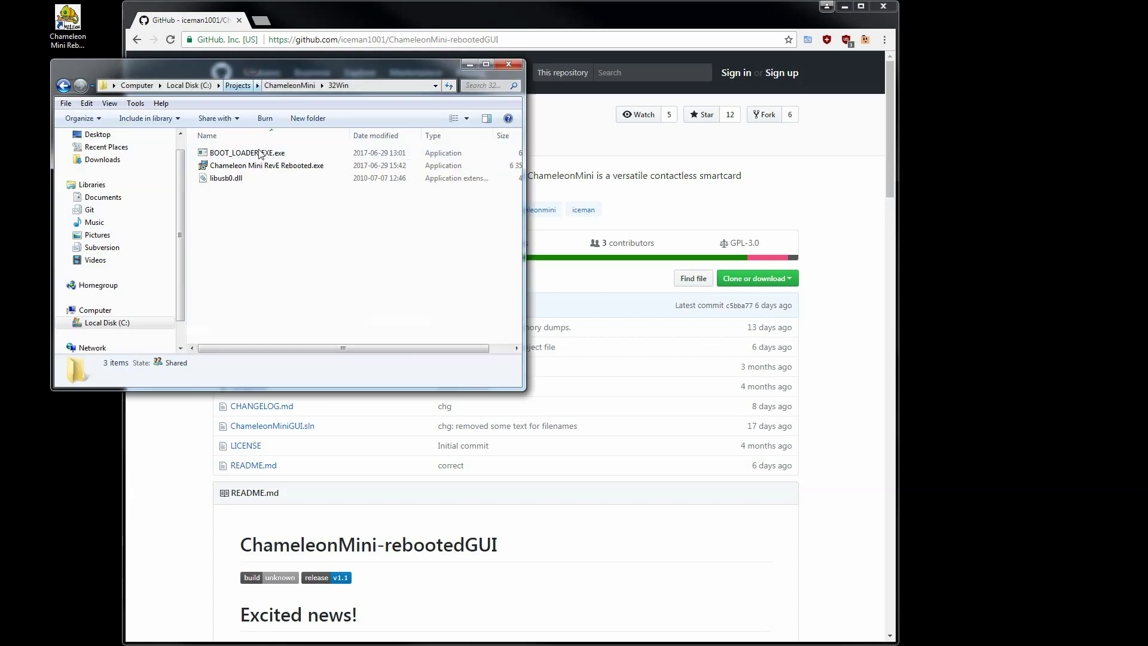
{"action": "double_click", "coordinate": [261, 165]}
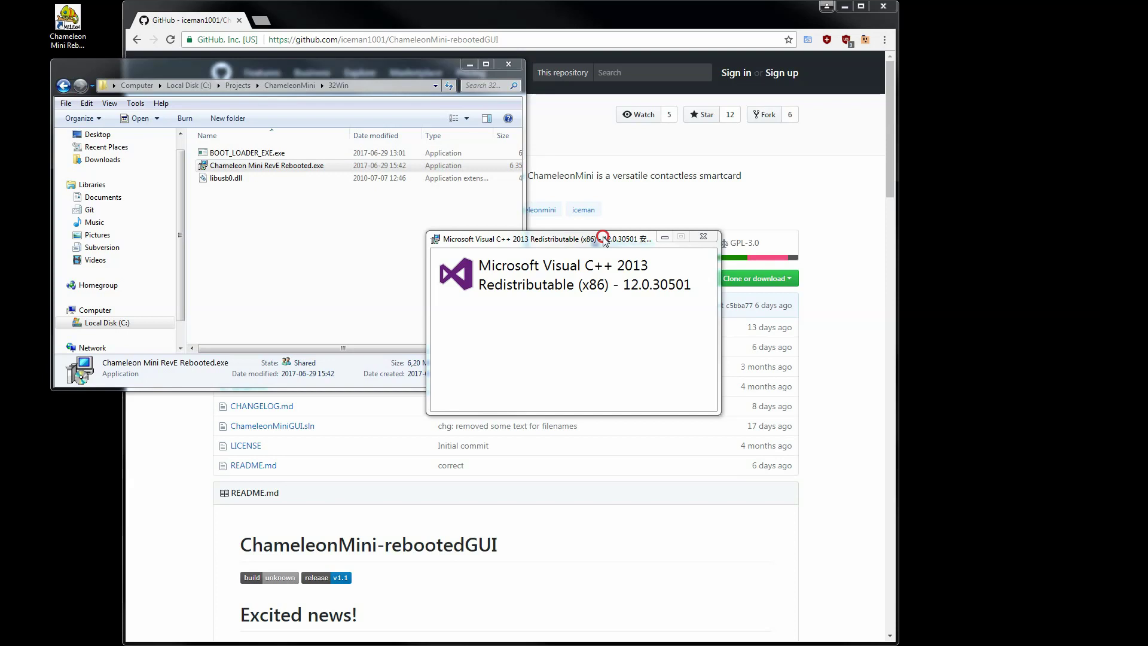
{"action": "left_click_drag", "start_coordinate": [569, 245], "coordinate": [298, 269]}
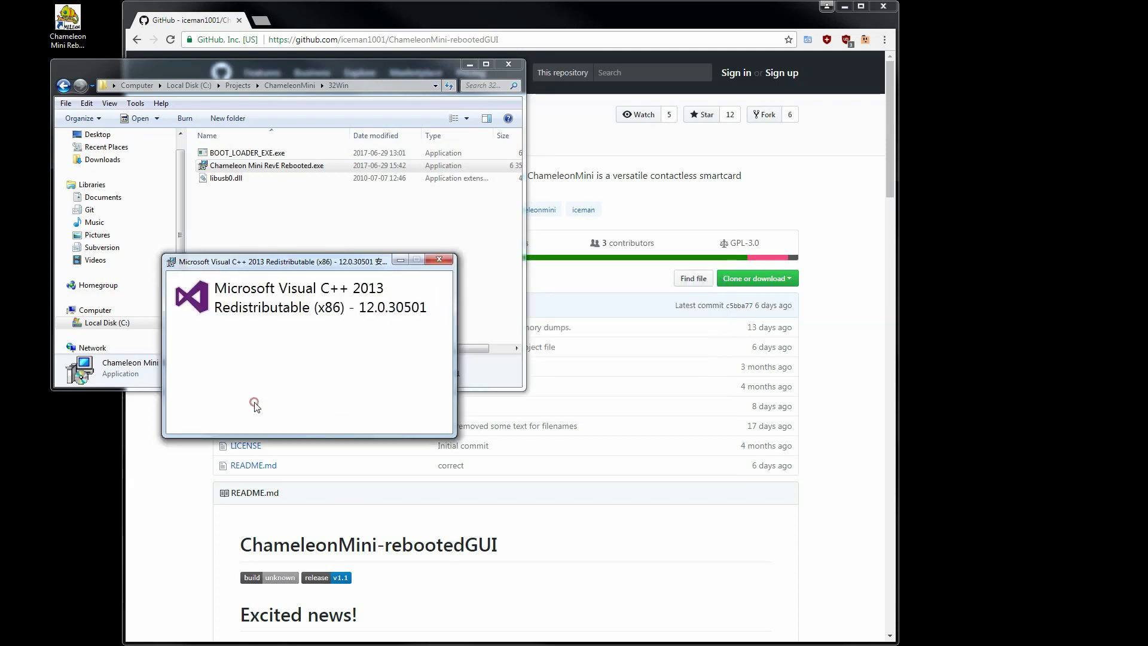
Accept the licence terms, then cancel and close the Visual C++ 2013 Redistributable setup
{"action": "left_click", "coordinate": [231, 400]}
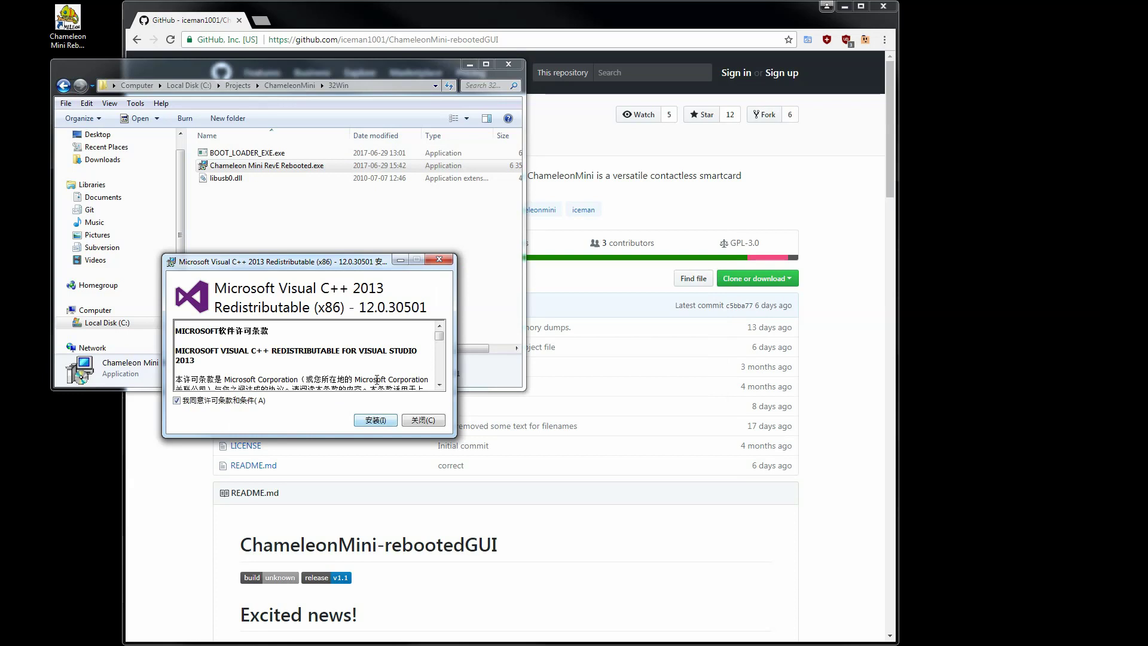
{"action": "mouse_move", "coordinate": [440, 339]}
{"action": "left_mouse_down"}
{"action": "mouse_move", "coordinate": [445, 389]}
{"action": "mouse_move", "coordinate": [440, 323]}
{"action": "left_mouse_up"}
{"action": "left_click", "coordinate": [434, 420]}
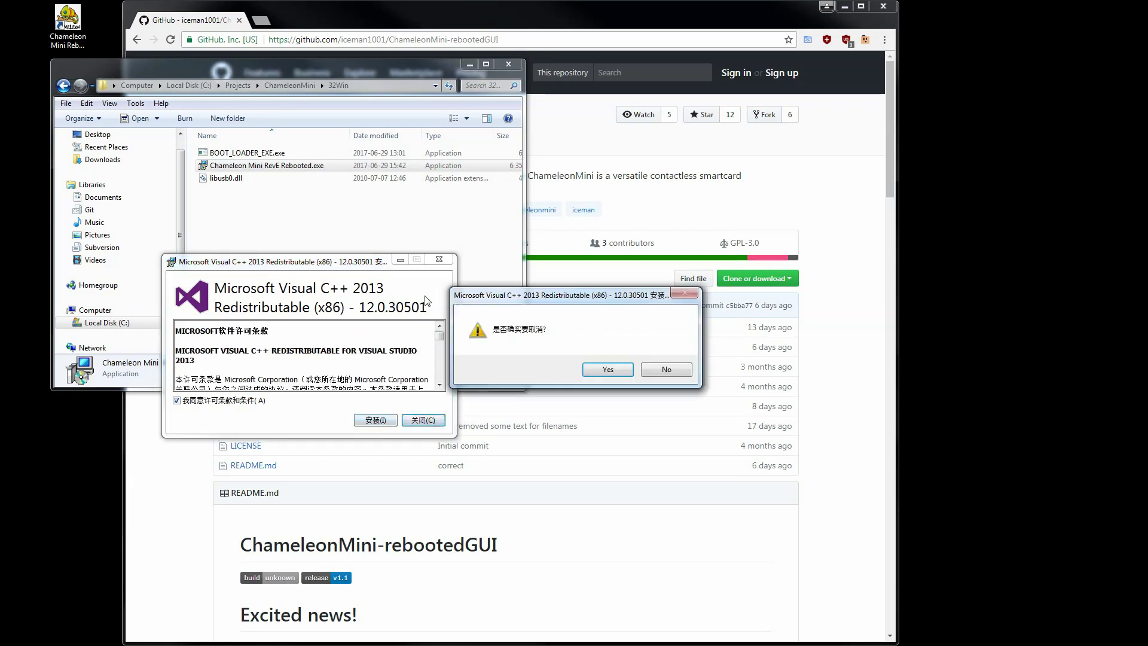
{"action": "left_click", "coordinate": [591, 367]}
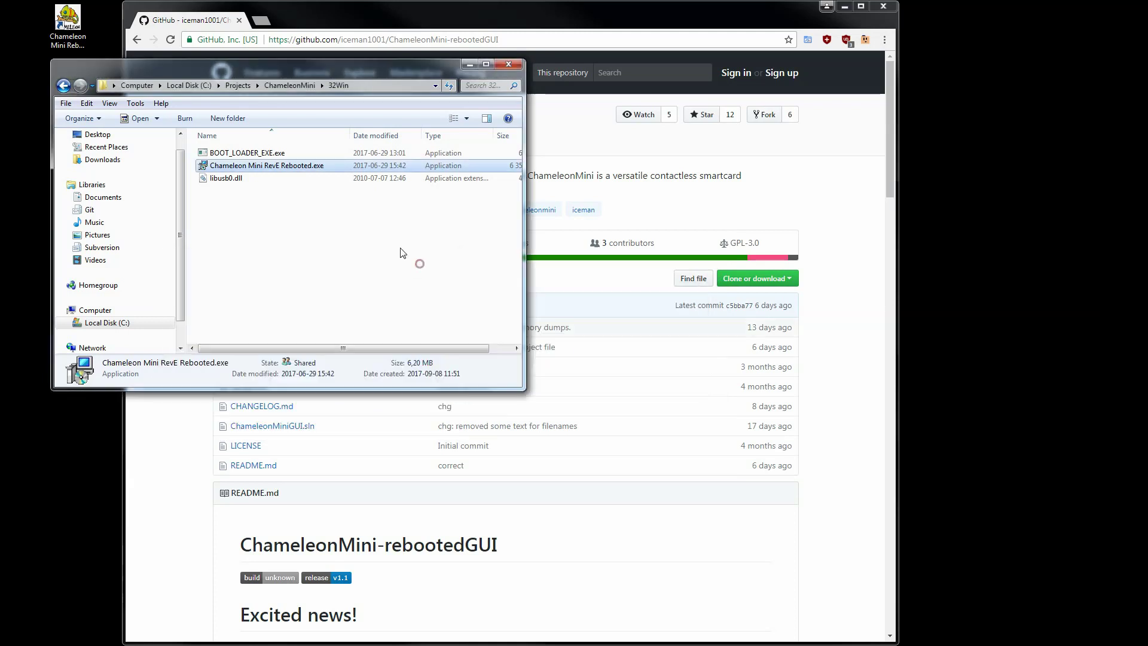
{"action": "left_click", "coordinate": [418, 261]}
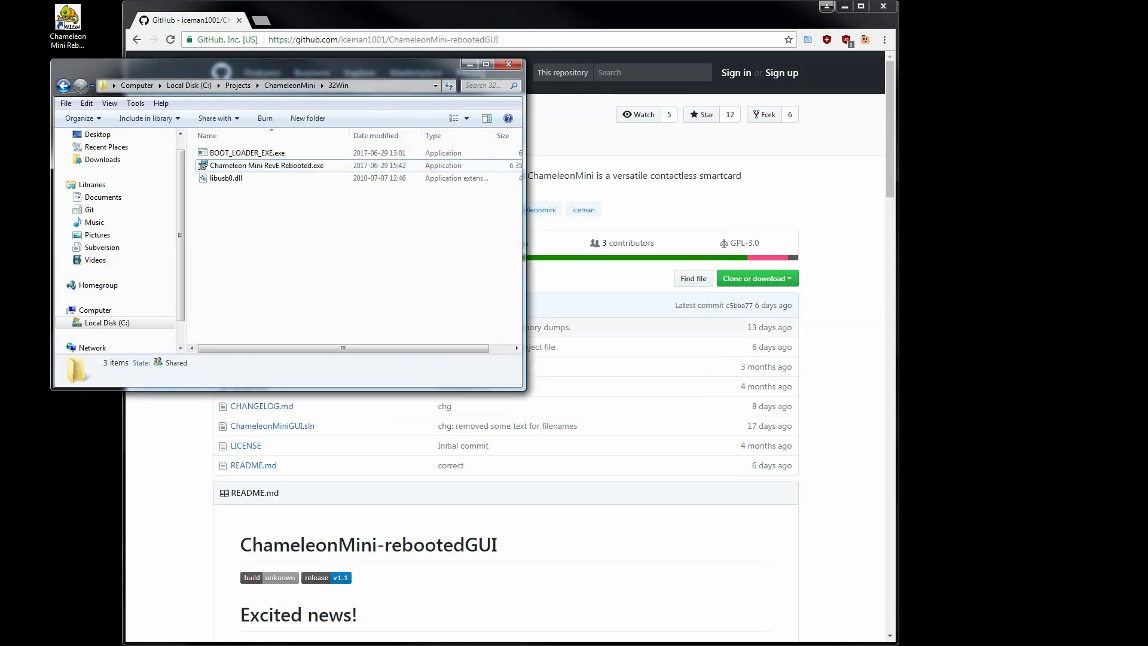
Close the 32Win Explorer window to reveal the ChameleonMini-rebootedGUI repository page
{"action": "left_click", "coordinate": [508, 64]}
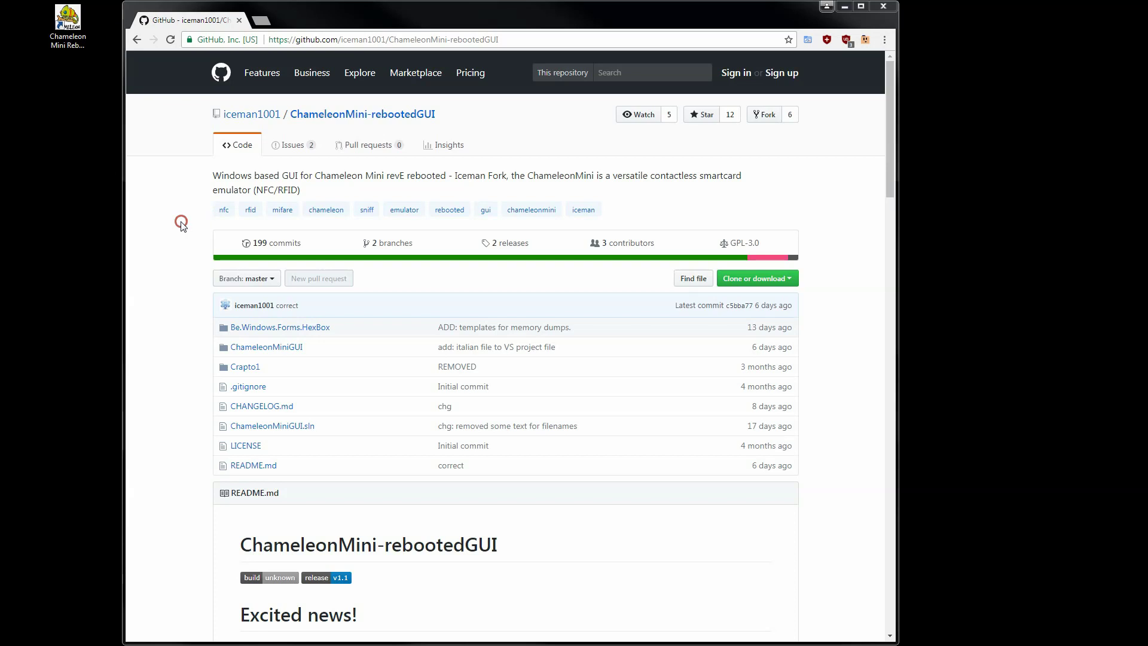
Follow the README's icesql.se publish.htm link under Windows GUI - click once deployment
{"action": "scroll", "coordinate": [182, 253], "scroll_direction": "down", "scroll_amount": 4}
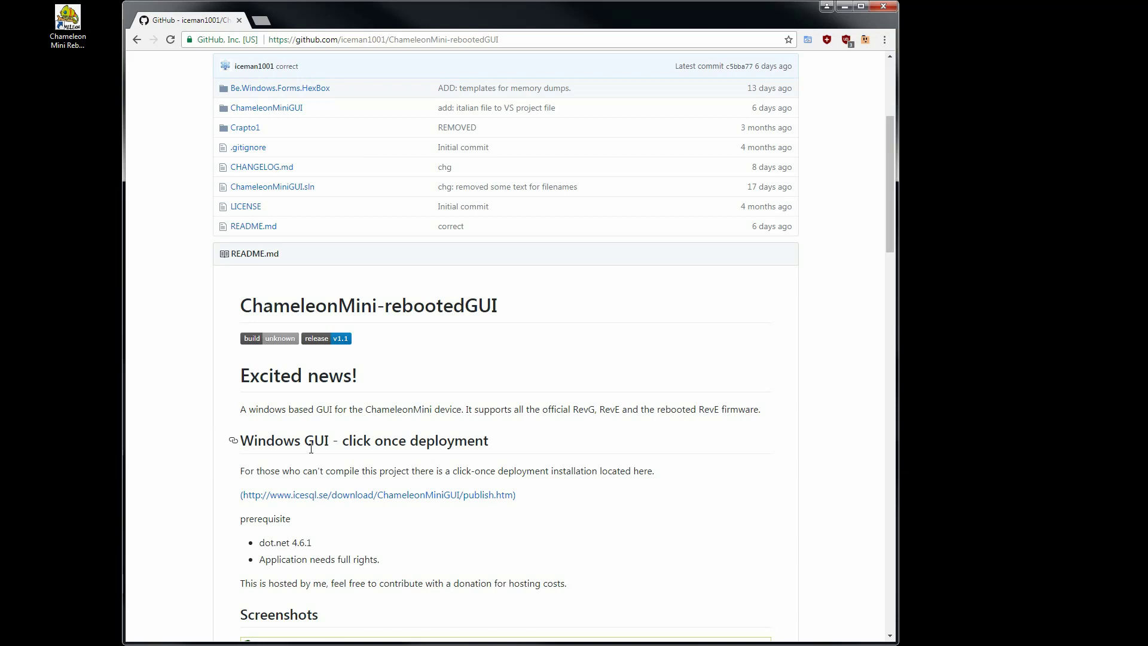
{"action": "left_click", "coordinate": [347, 496]}
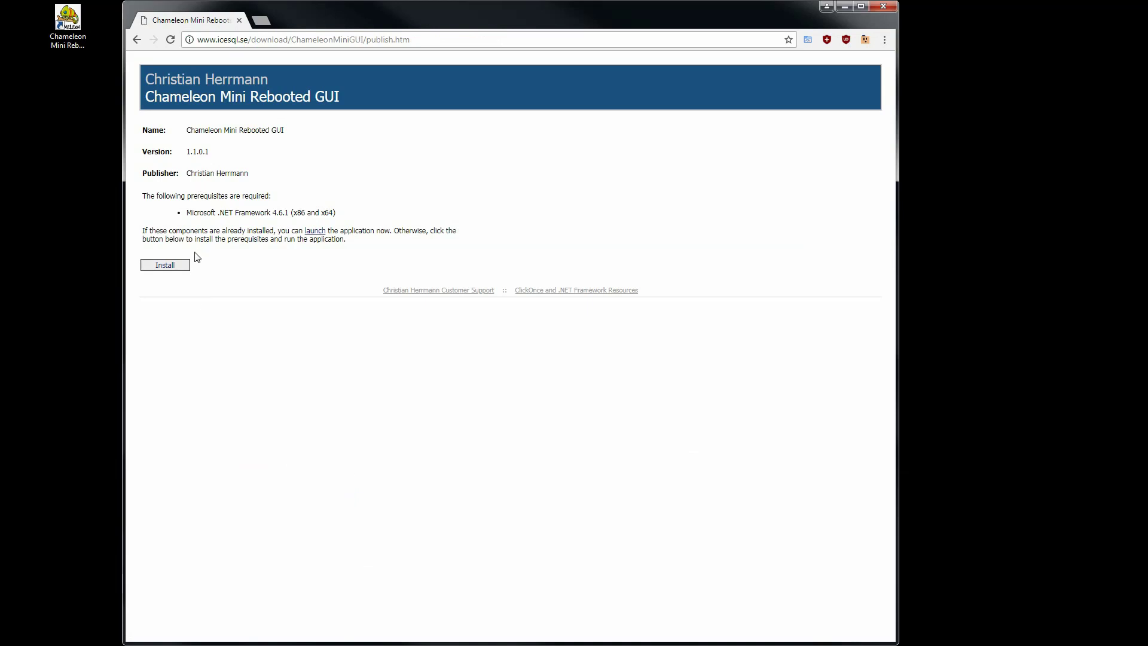
Install and run setup (1).exe past the security warning, then close the launched GUI
{"action": "left_click", "coordinate": [165, 269]}
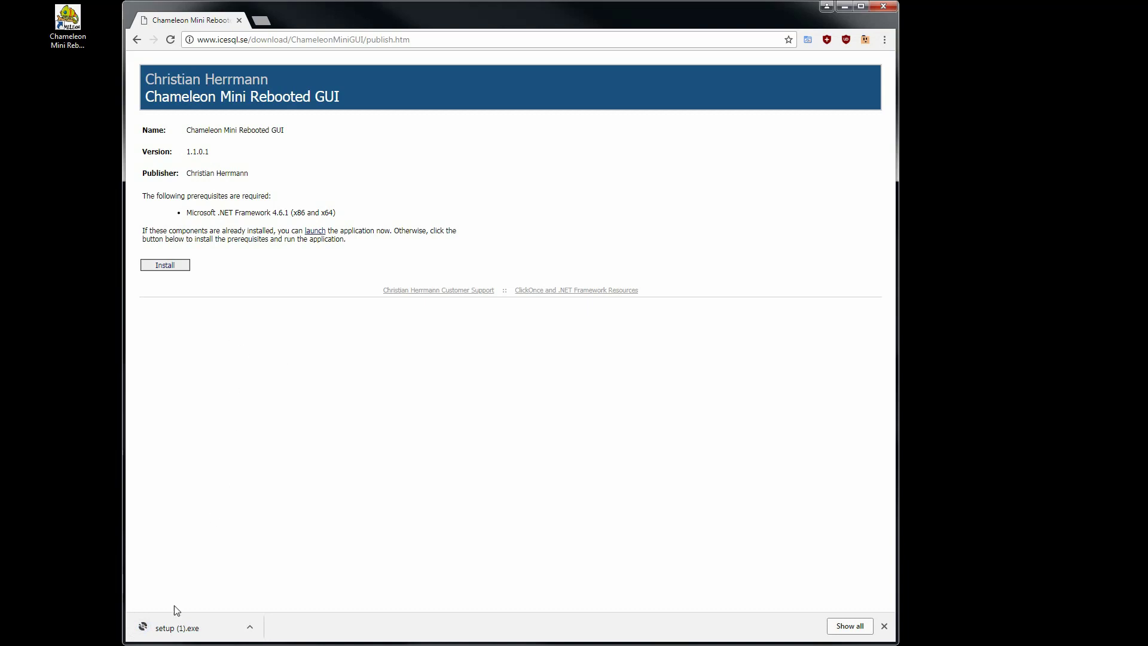
{"action": "left_click", "coordinate": [178, 628]}
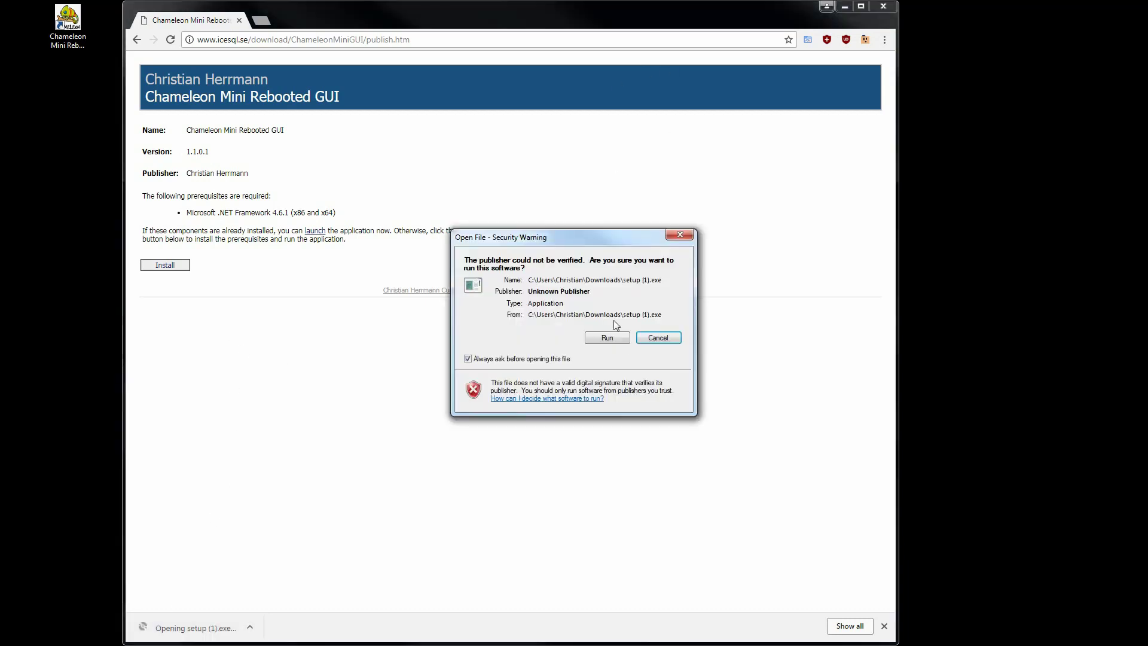
{"action": "left_click", "coordinate": [610, 338]}
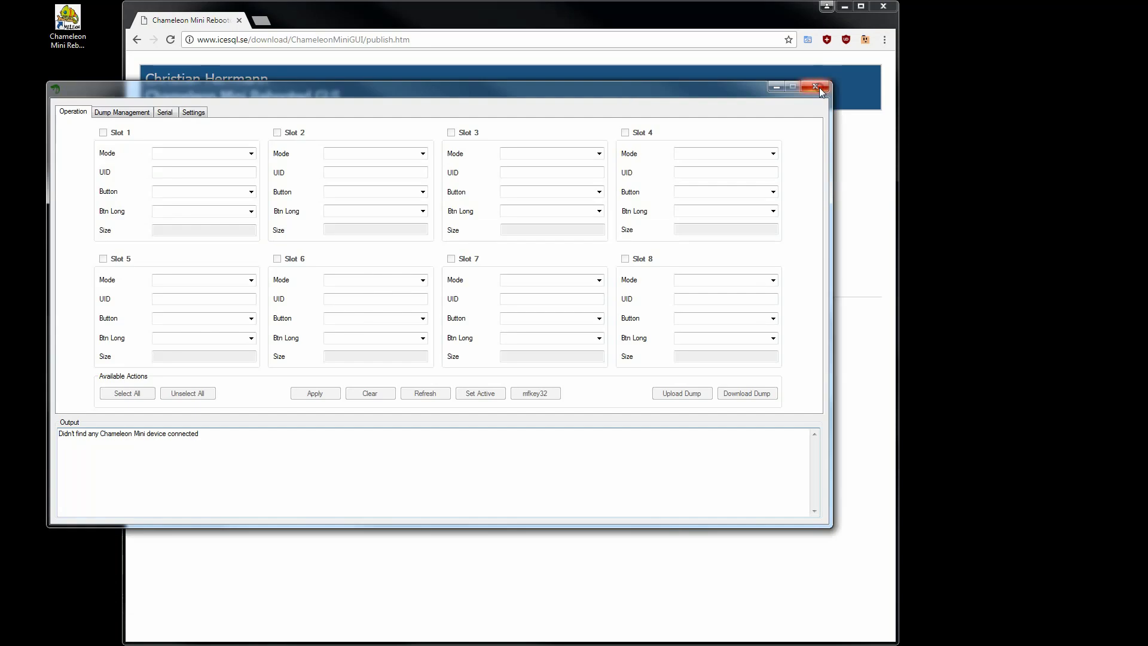
{"action": "left_click", "coordinate": [816, 88]}
{"action": "left_click", "coordinate": [56, 24]}
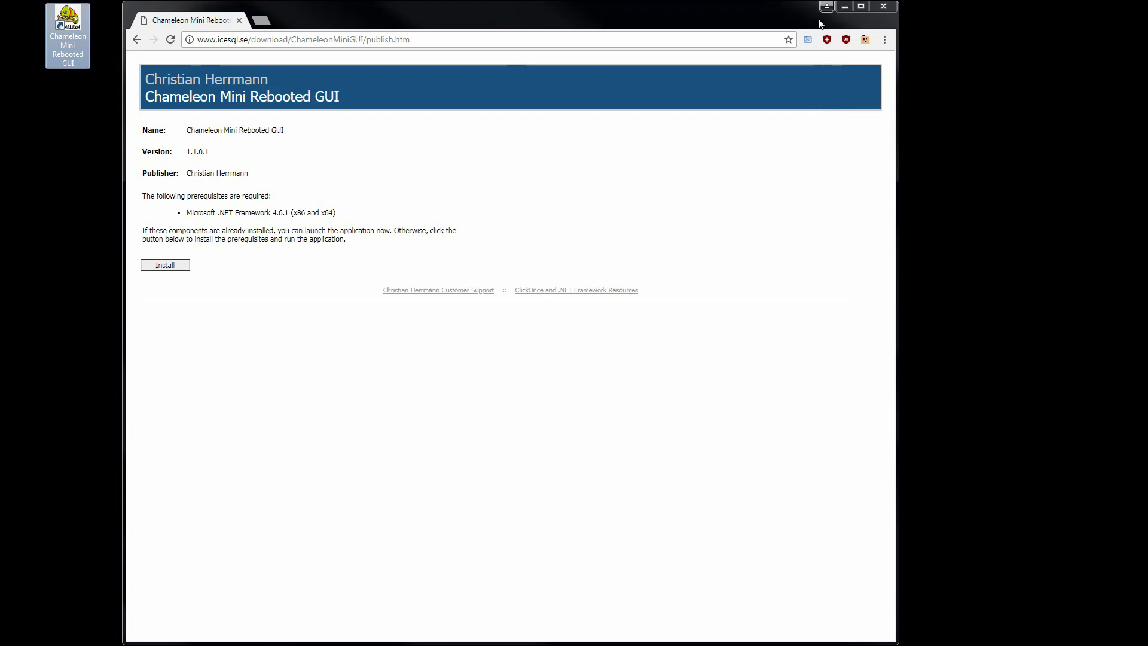
Bring up Chameleon Mini Rebooted GUI showing eight empty slots and no connected device
{"action": "left_click", "coordinate": [648, 183]}
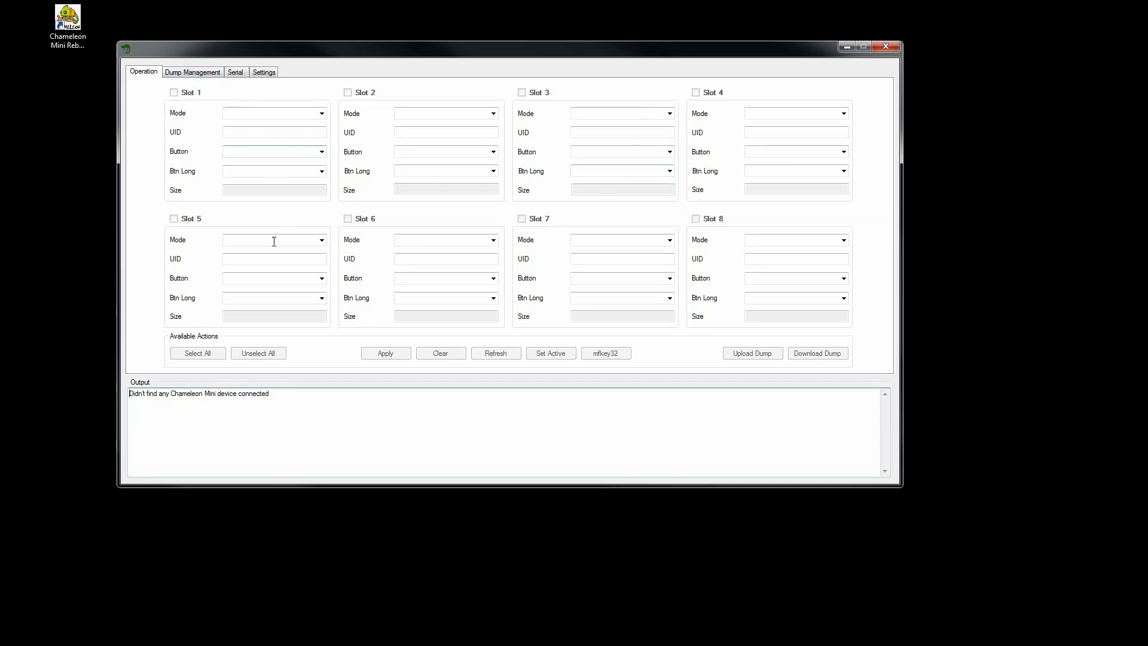
Browse the Dump Management and Serial pages, ending on Settings (keep-alive 2000 ms, English)
{"action": "left_click", "coordinate": [192, 73]}
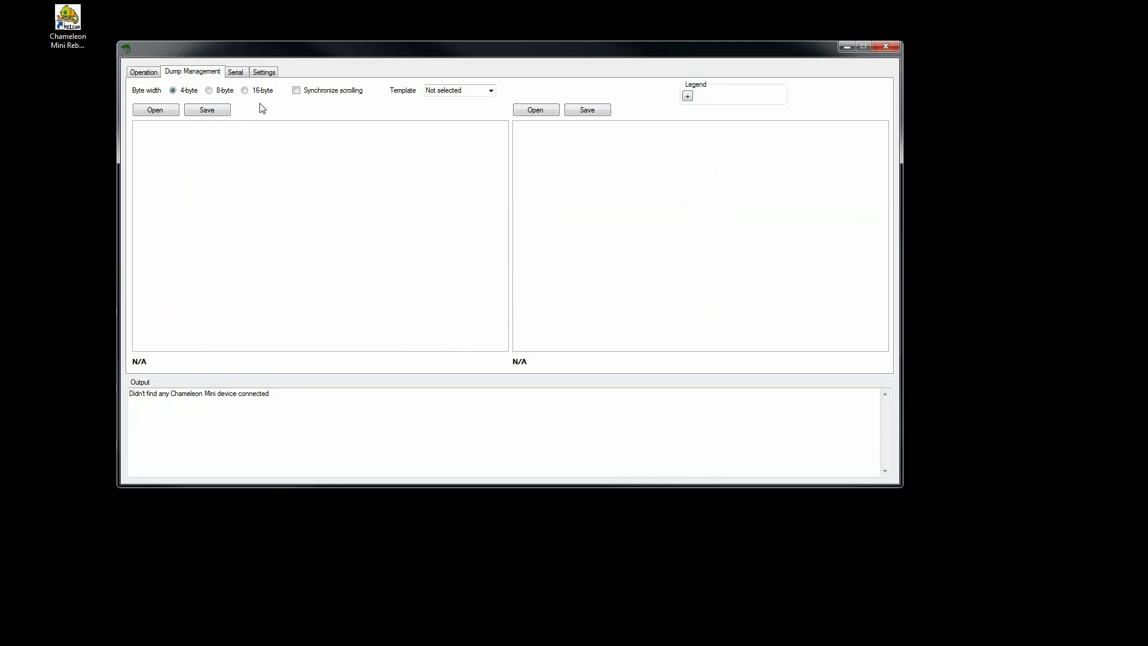
{"action": "left_click", "coordinate": [235, 71]}
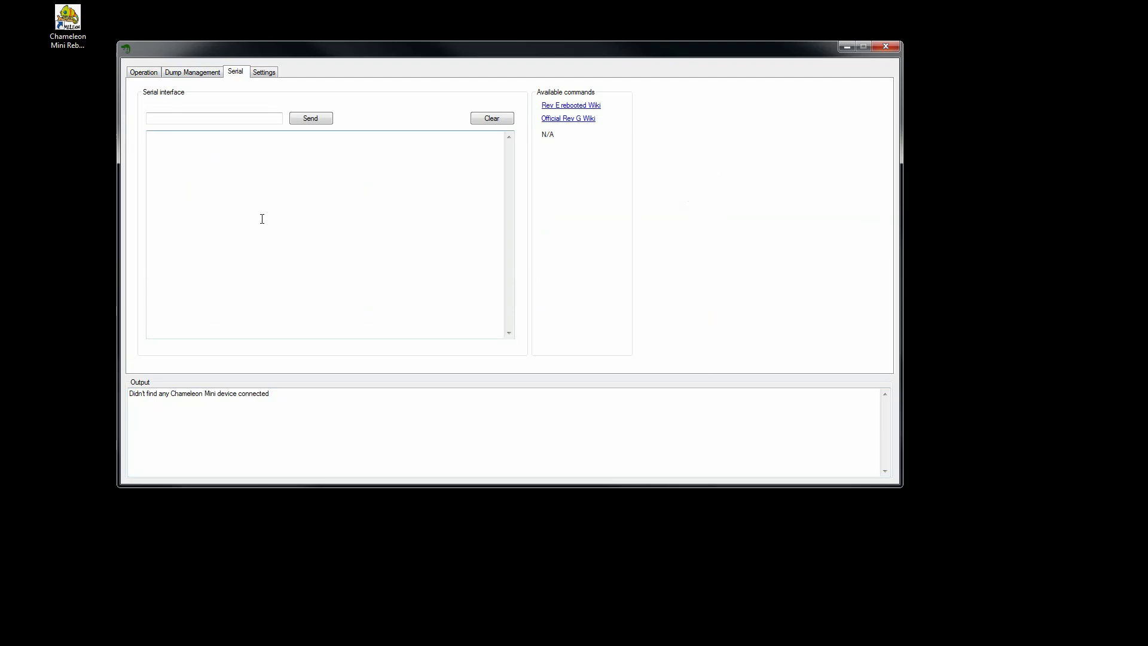
{"action": "left_click", "coordinate": [242, 117]}
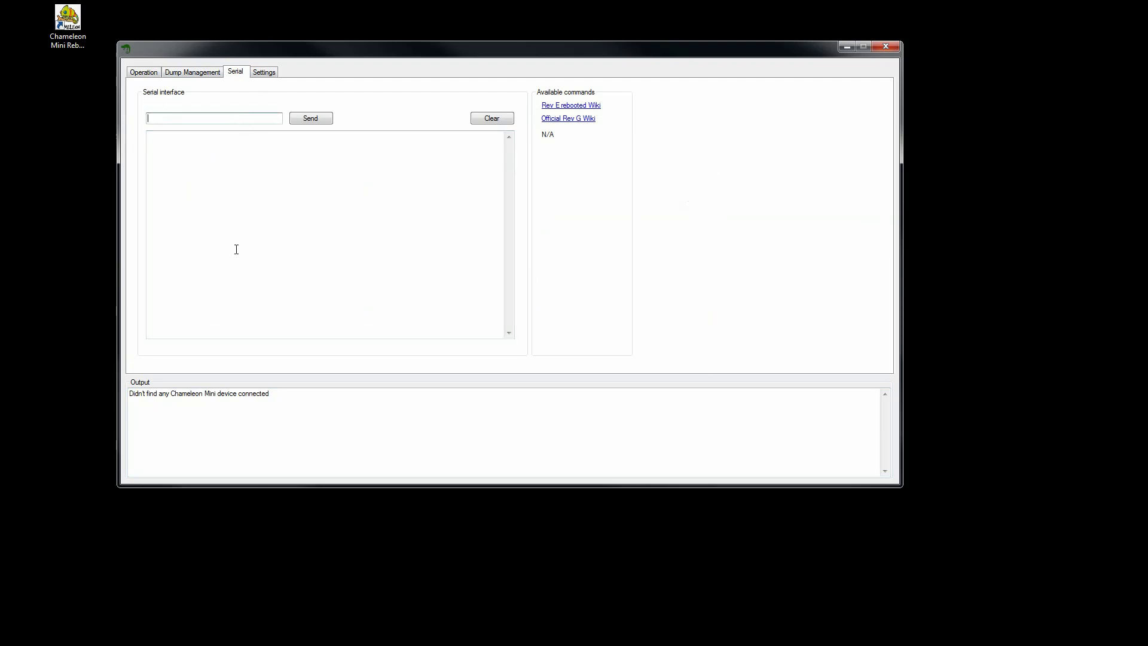
{"action": "left_click", "coordinate": [266, 73]}
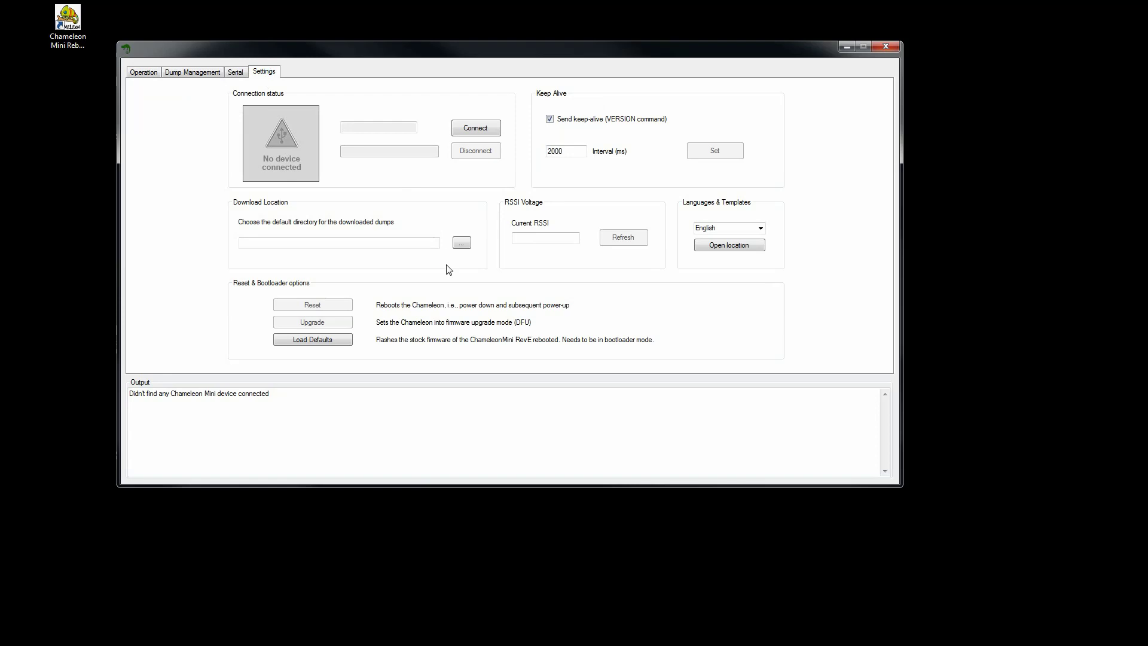
Leave English selected under Languages & Templates and open the install folder location
{"action": "left_click", "coordinate": [760, 229]}
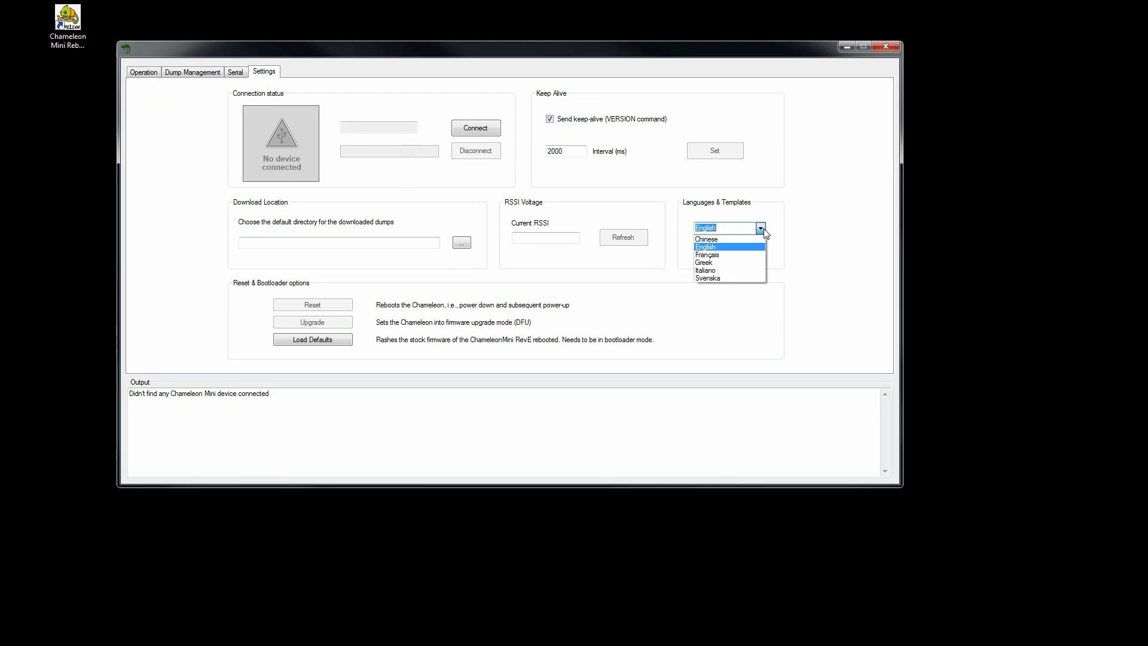
{"action": "left_click", "coordinate": [763, 228]}
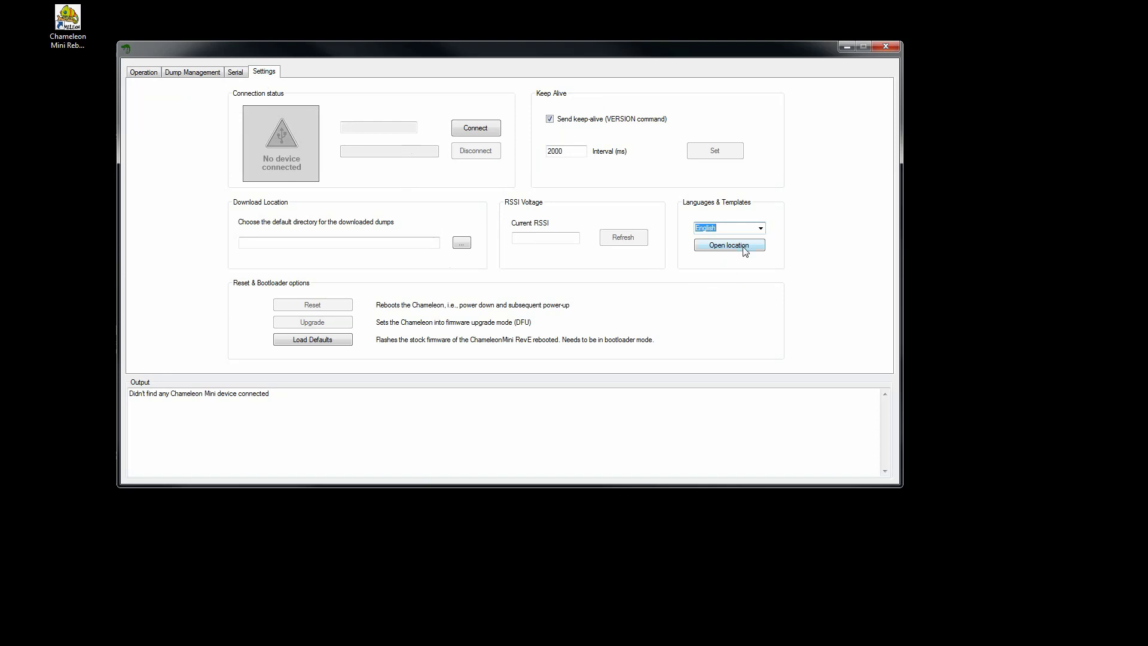
{"action": "left_click", "coordinate": [745, 249]}
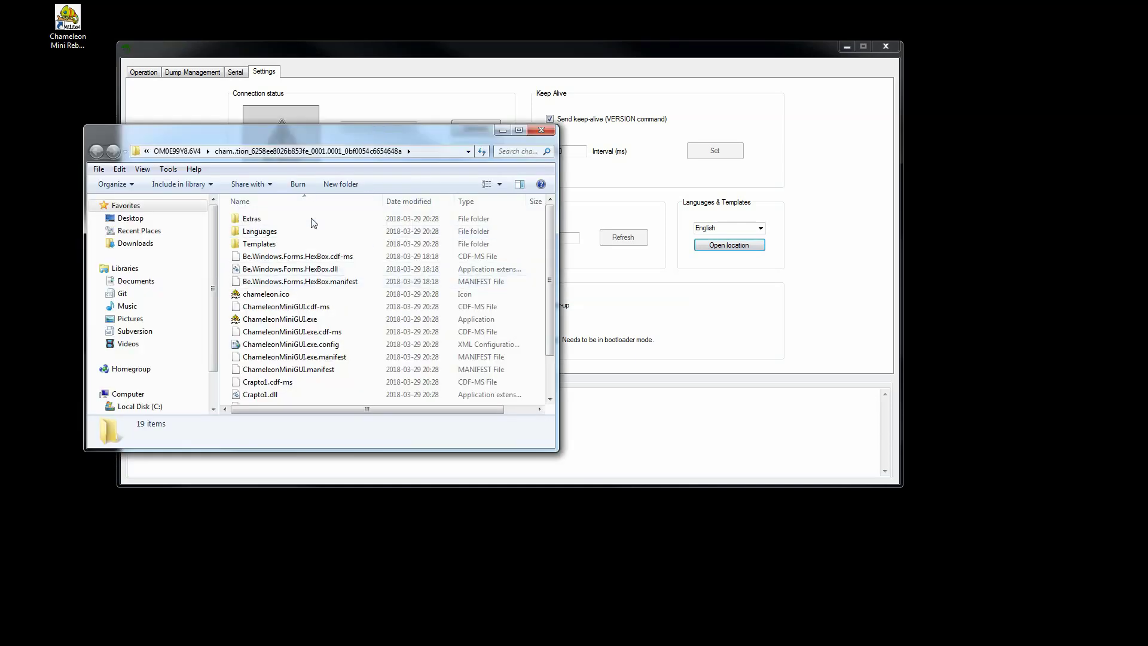
Browse the Languages and Templates folders of the install directory, then close the Explorer window
{"action": "scroll", "coordinate": [301, 287], "scroll_direction": "down", "scroll_amount": 1}
{"action": "scroll", "coordinate": [302, 287], "scroll_direction": "up", "scroll_amount": 1}
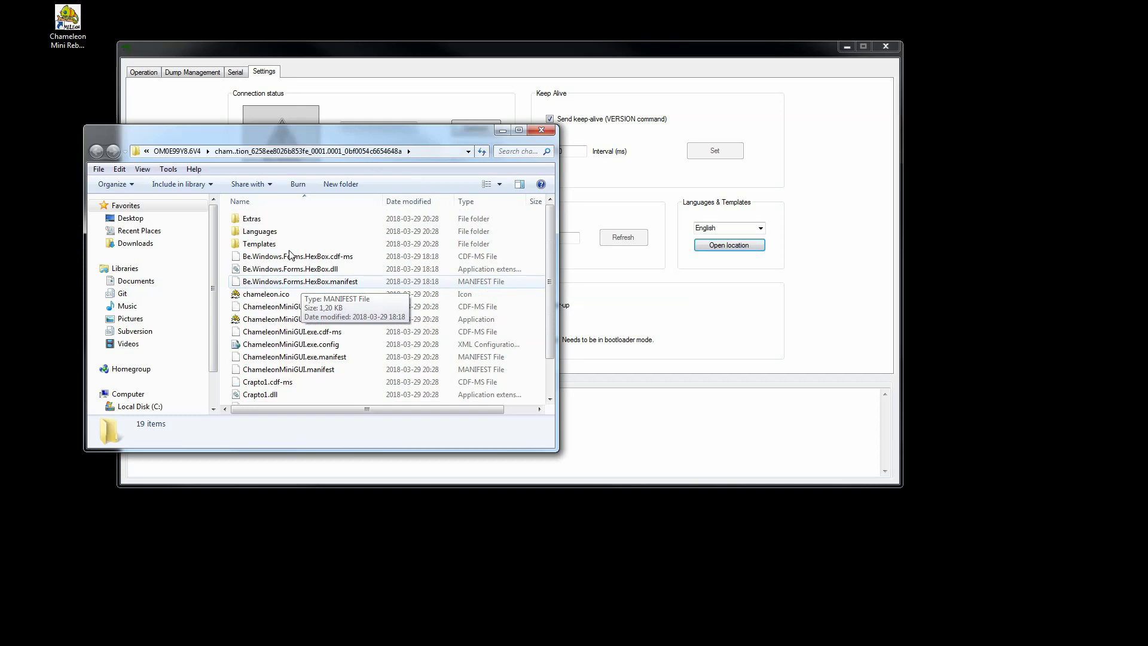
{"action": "double_click", "coordinate": [285, 232]}
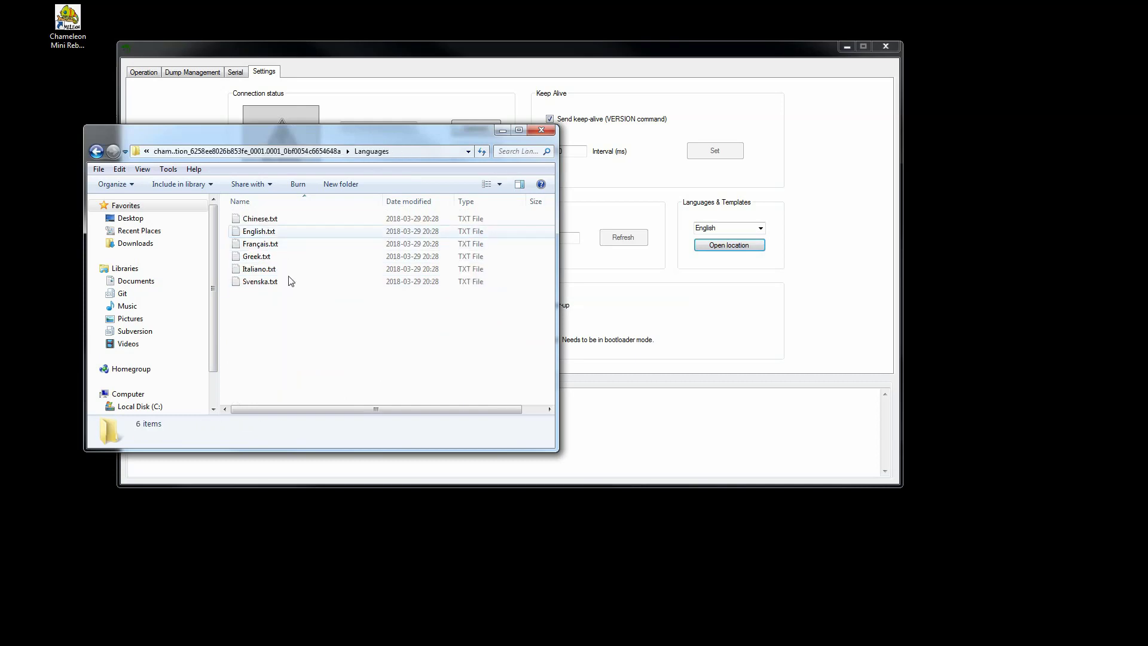
{"action": "key", "text": "BackSpace"}
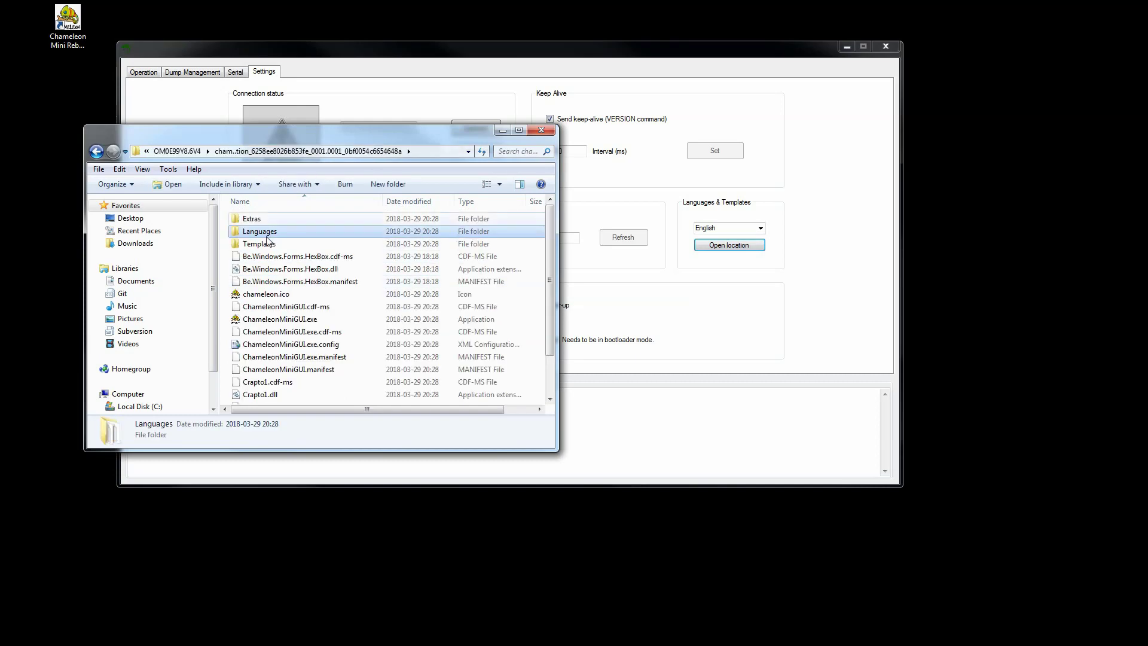
{"action": "double_click", "coordinate": [268, 244]}
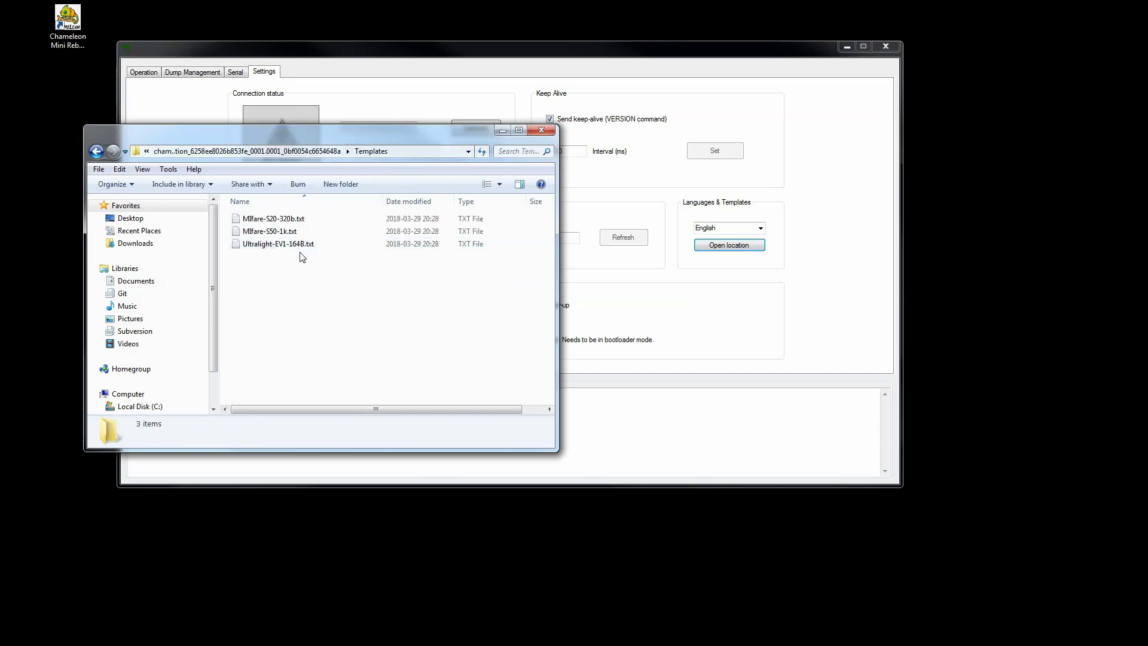
{"action": "left_click", "coordinate": [541, 130]}
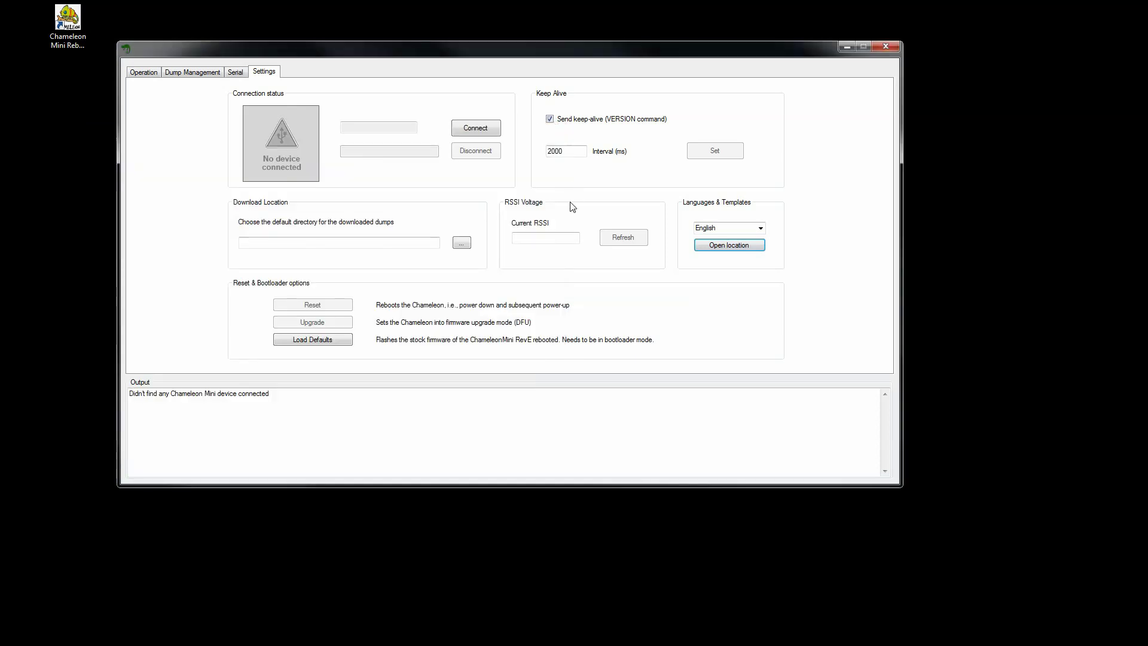
Return to the Operation tab, where the device connects on COM6 with RevE rebooted firmware
{"action": "left_click", "coordinate": [134, 74]}
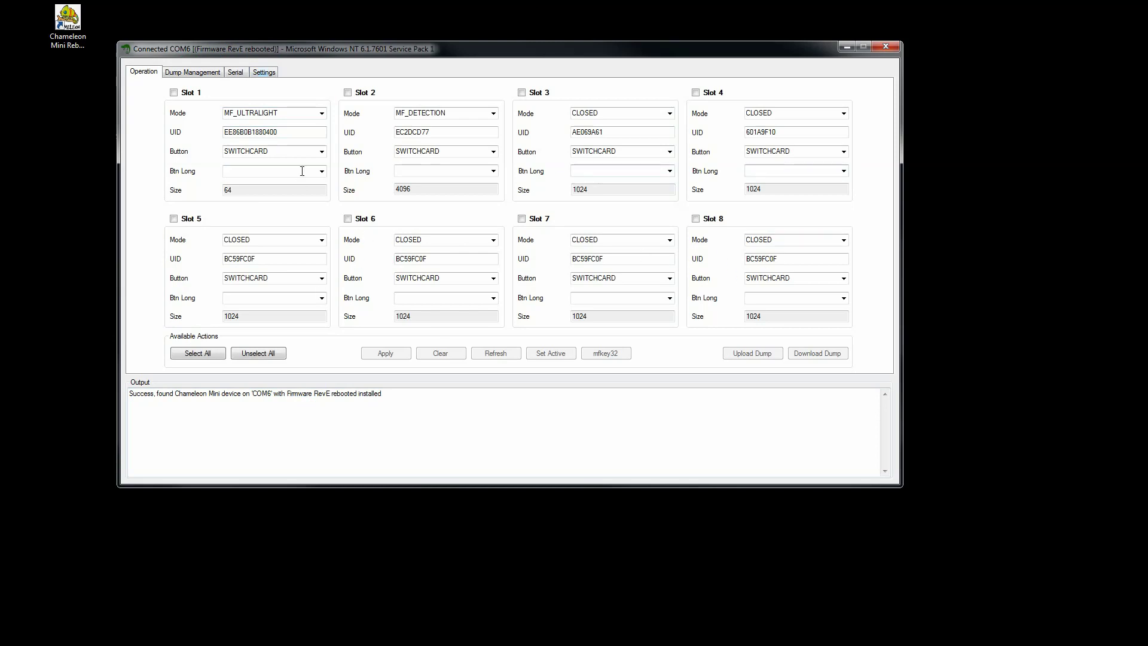
Tick the Slot 1 checkbox (MF_ULTRALIGHT, size 64) to enable its slot actions
{"action": "left_click", "coordinate": [185, 92]}
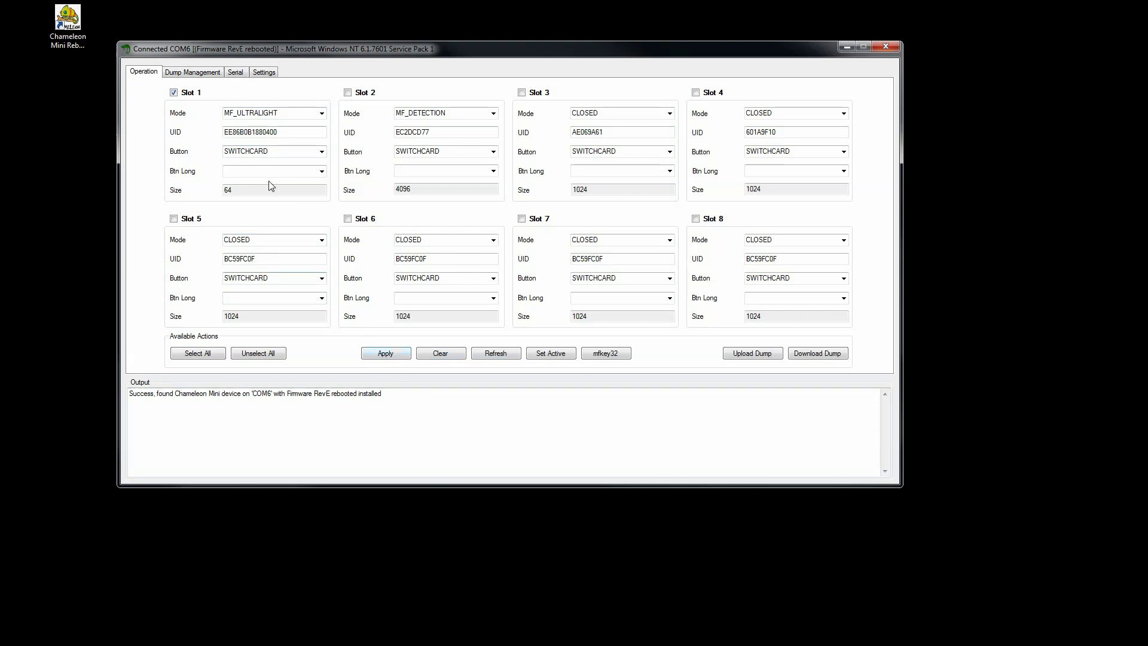
{"action": "left_click", "coordinate": [322, 113]}
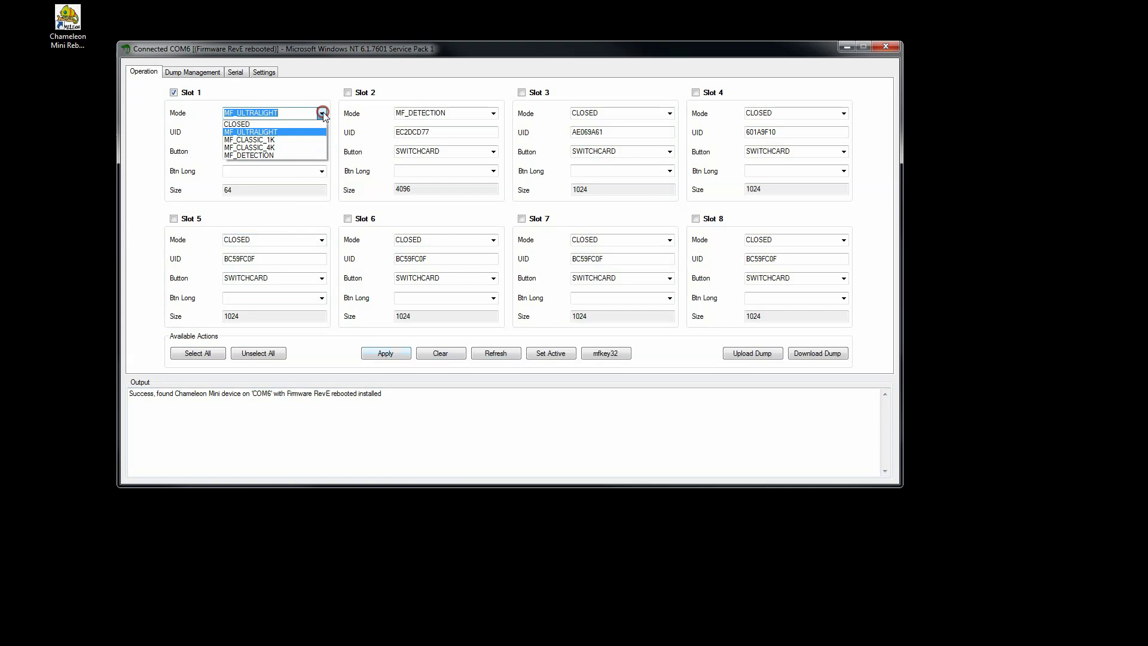
{"action": "left_click", "coordinate": [323, 113]}
{"action": "left_click", "coordinate": [323, 113]}
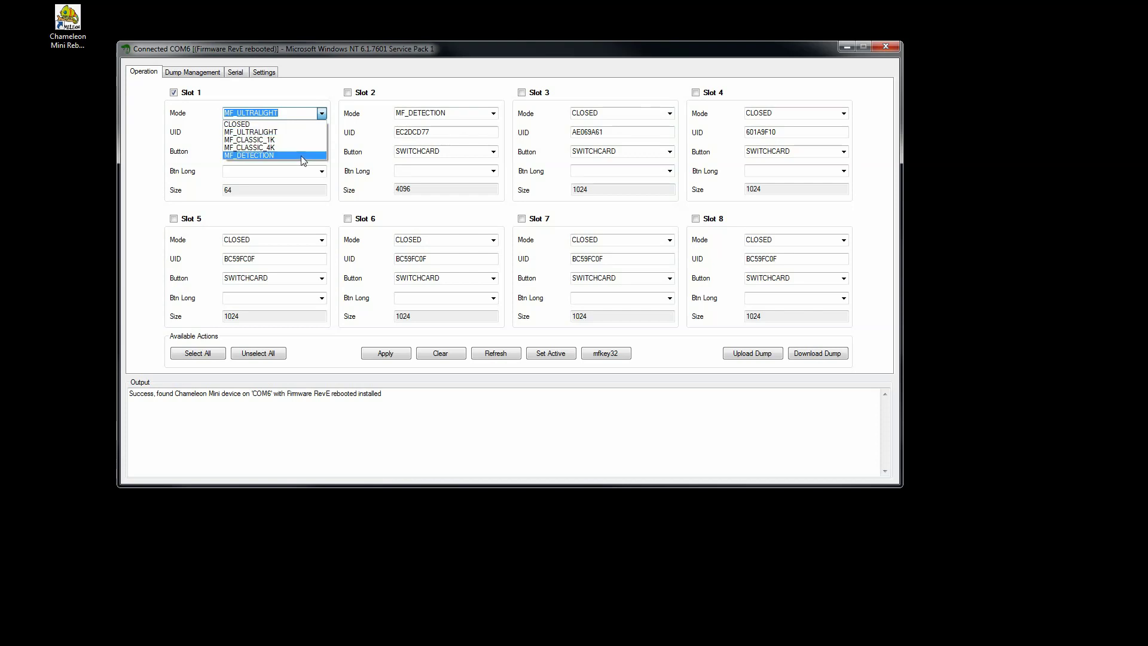
{"action": "left_click", "coordinate": [305, 89]}
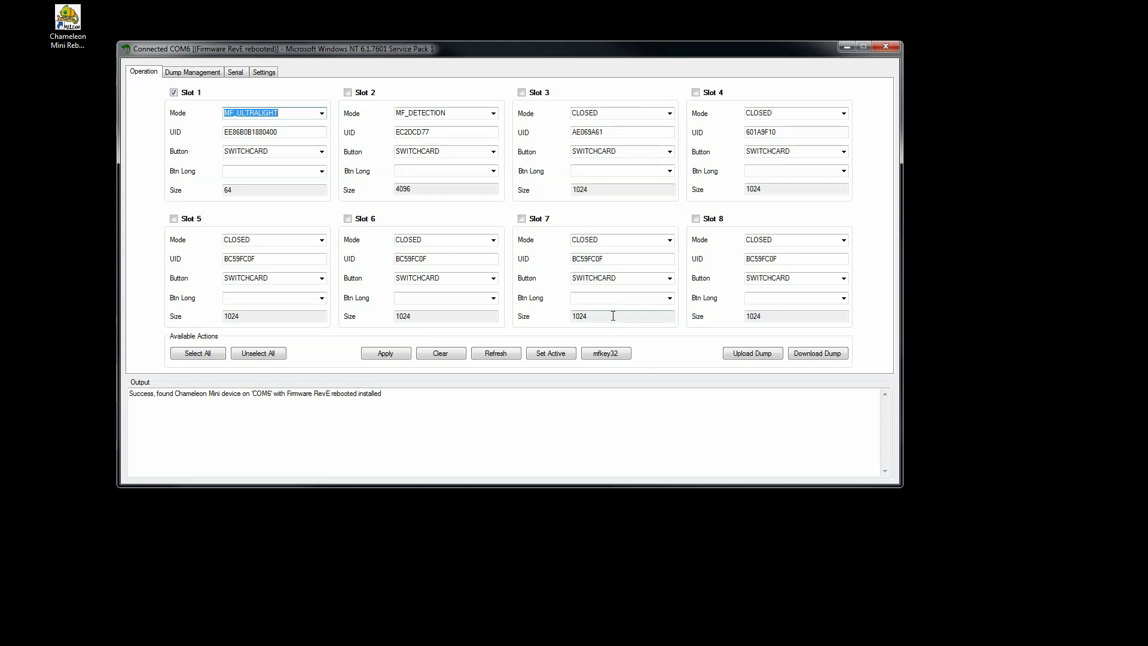
Set Slot 1's UID to EE86B0B1880411 and its button action to UID_LEFT_DECREMENT
{"action": "left_click", "coordinate": [298, 133]}
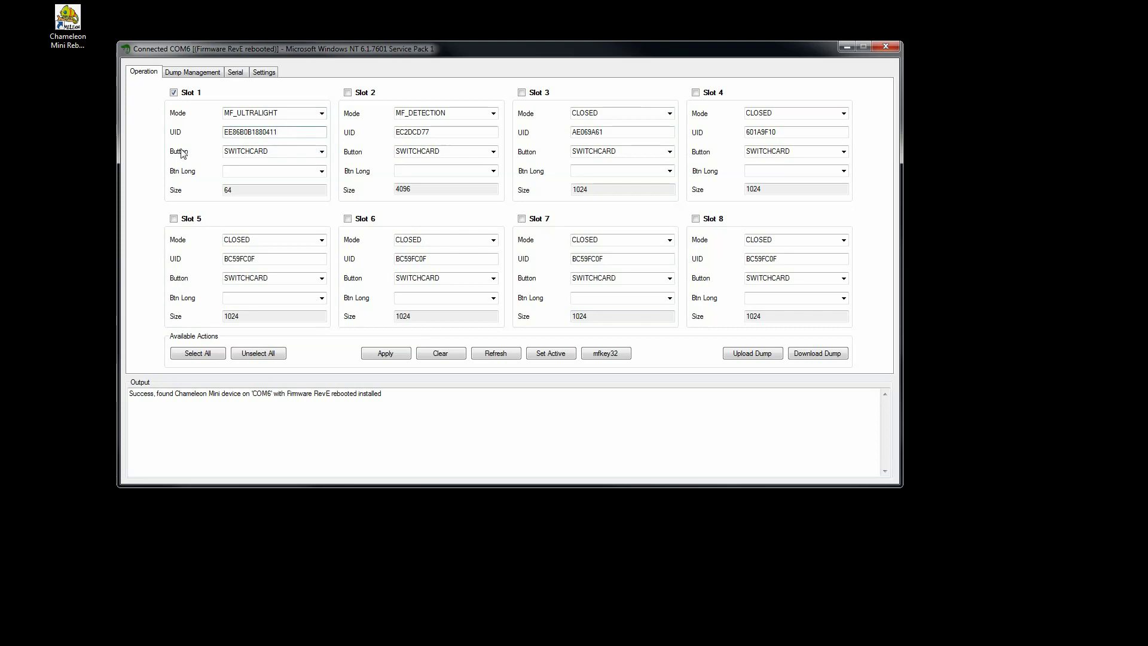
{"action": "left_click", "coordinate": [323, 151]}
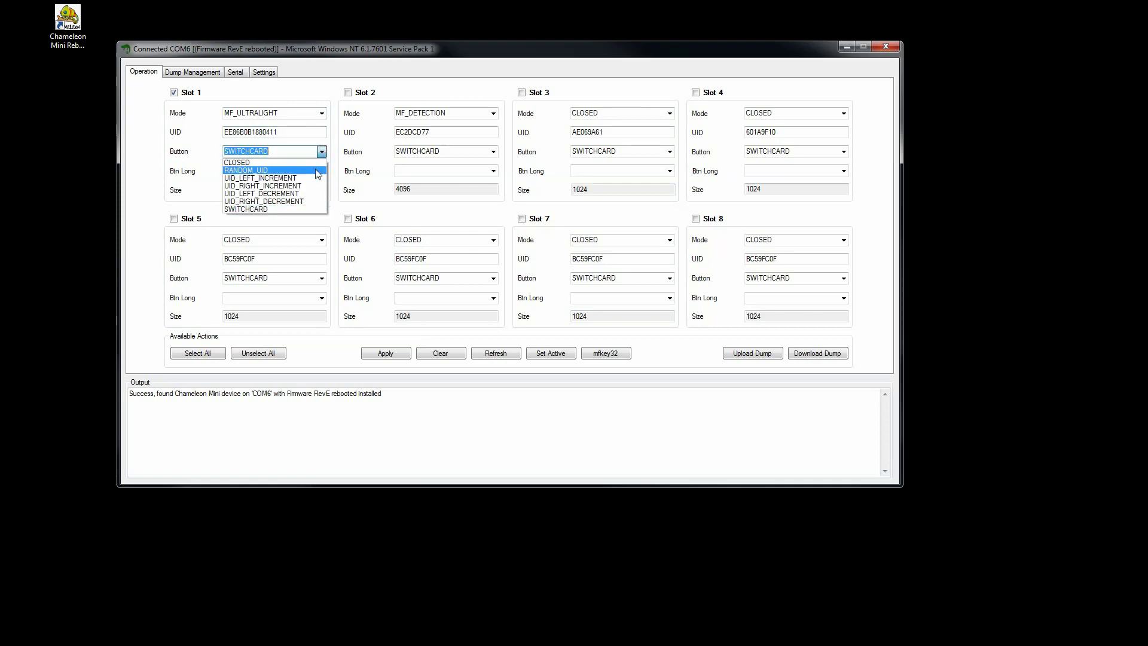
{"action": "left_click", "coordinate": [314, 178]}
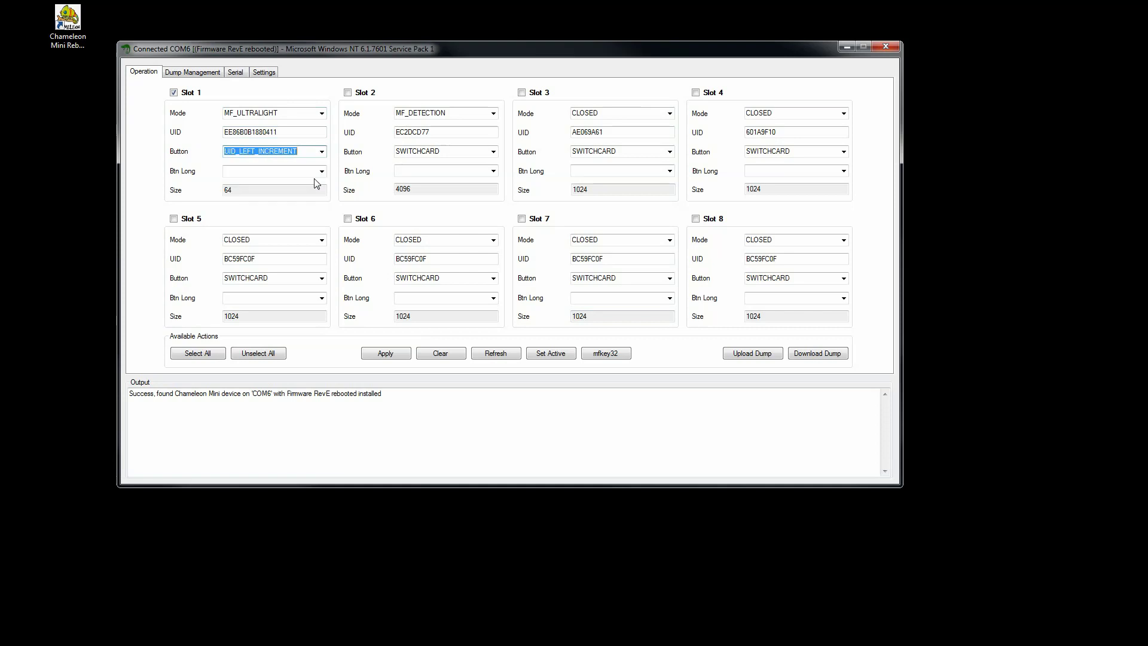
{"action": "left_click", "coordinate": [323, 151]}
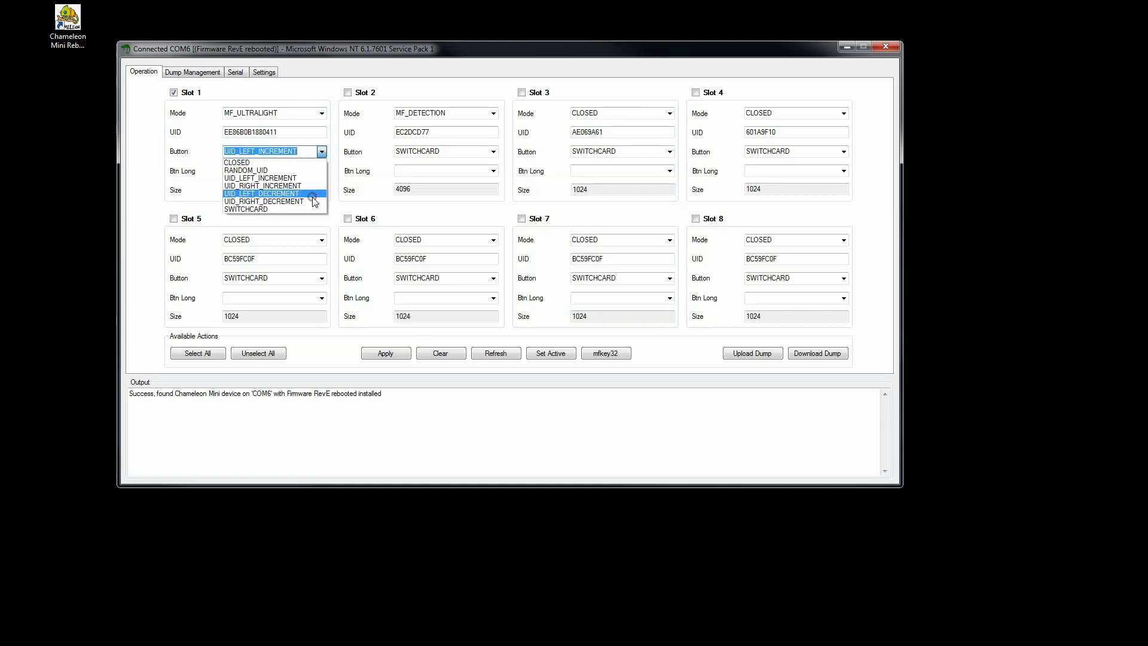
{"action": "left_click", "coordinate": [313, 194]}
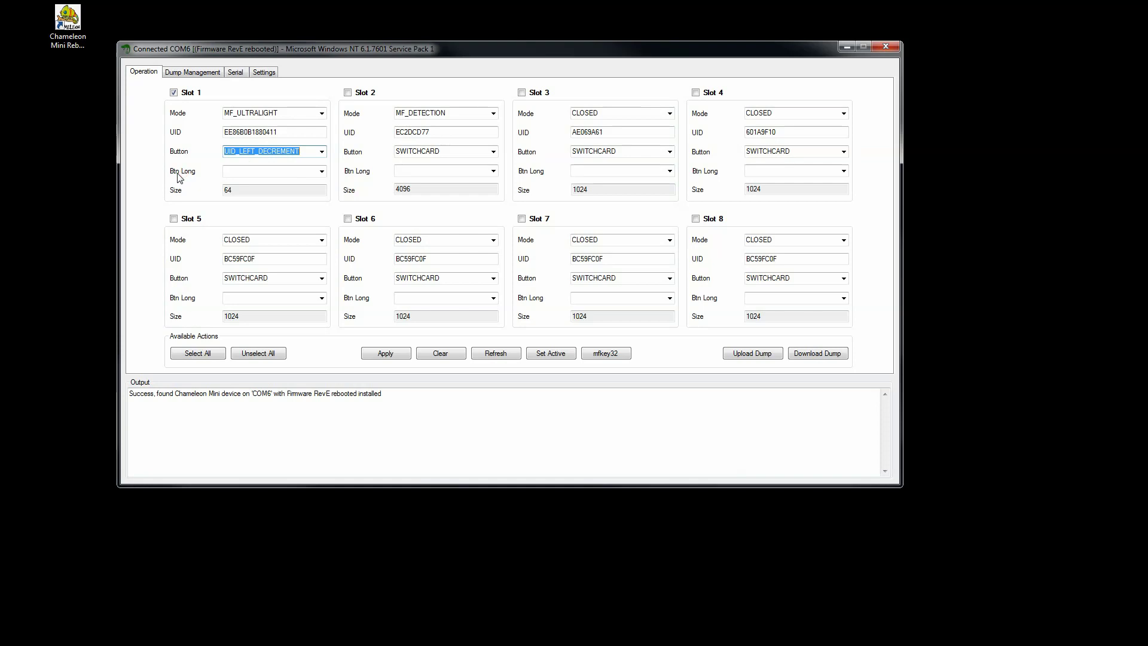
Set Slot 1's long-press button action to 200:UNKNOWN COMMAND
{"action": "left_click", "coordinate": [321, 175]}
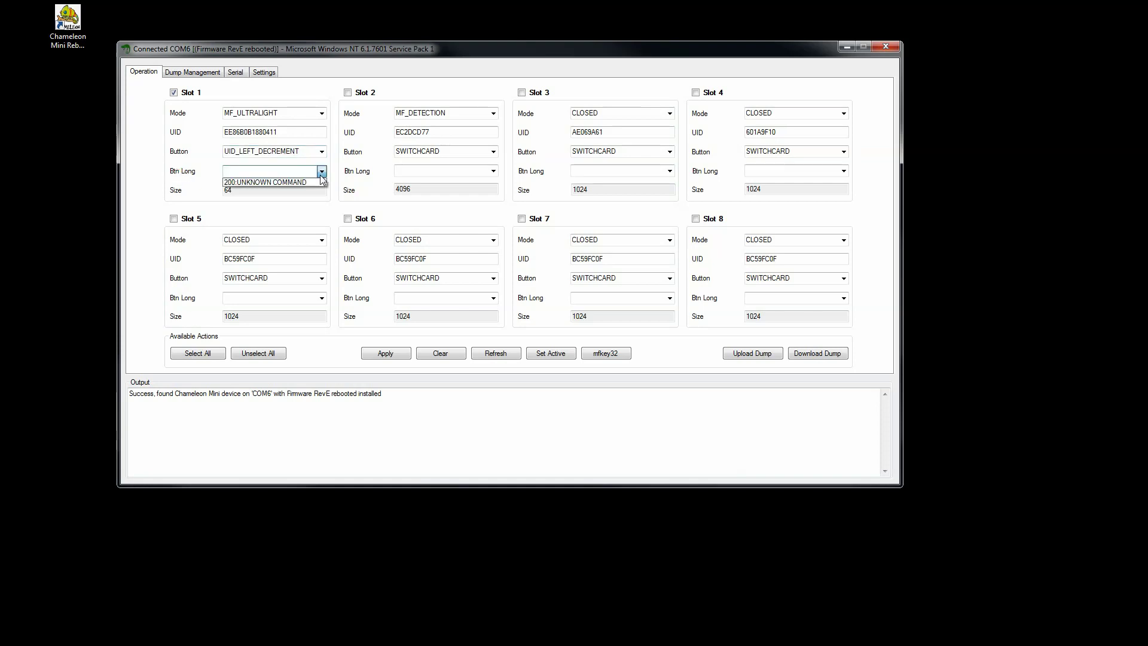
{"action": "left_click", "coordinate": [322, 182]}
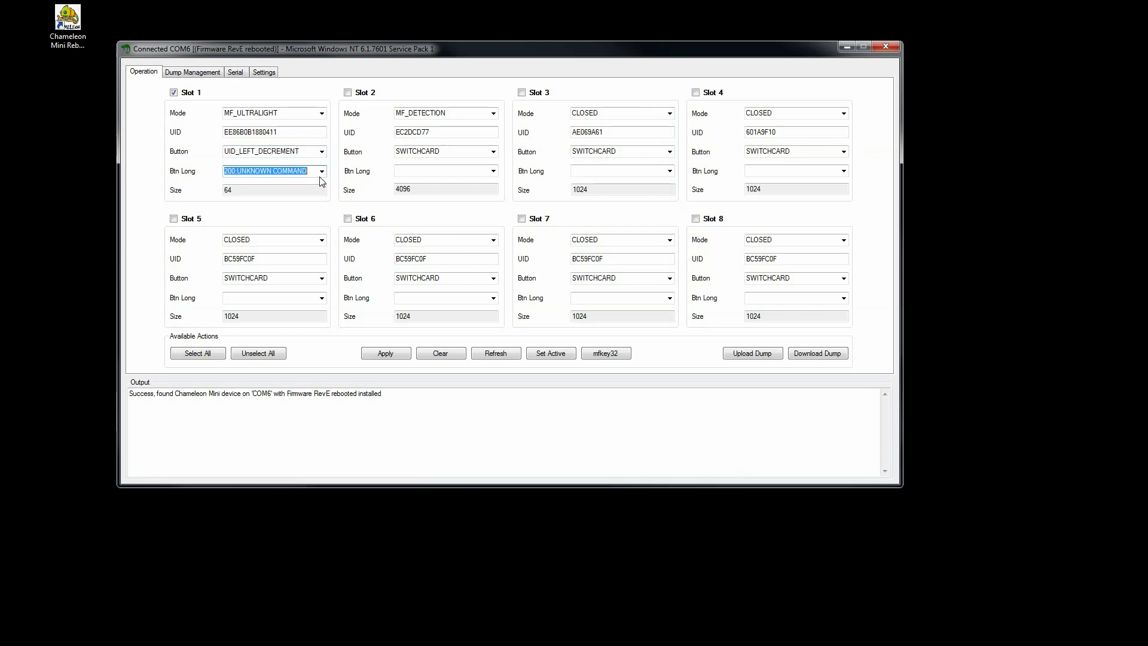
{"action": "left_click", "coordinate": [322, 174]}
{"action": "left_click", "coordinate": [322, 174]}
Change Slot 1's mode to MF_CLASSIC_1K and apply, so its size becomes 1024
{"action": "left_click", "coordinate": [270, 190]}
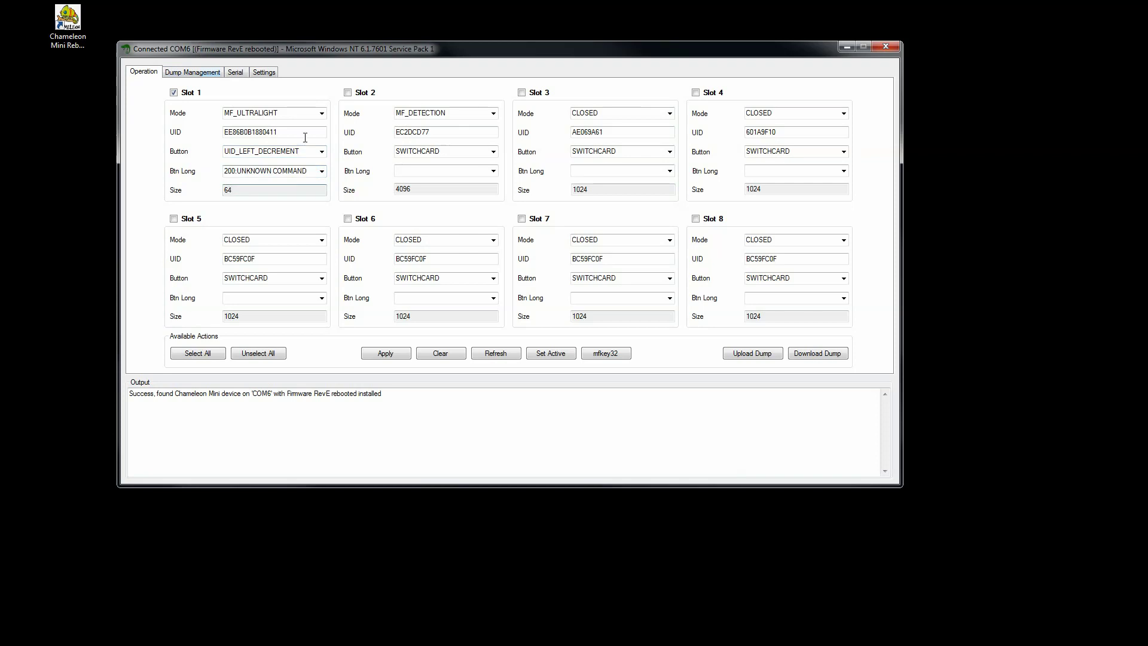
{"action": "double_click", "coordinate": [223, 190]}
{"action": "left_click", "coordinate": [223, 190]}
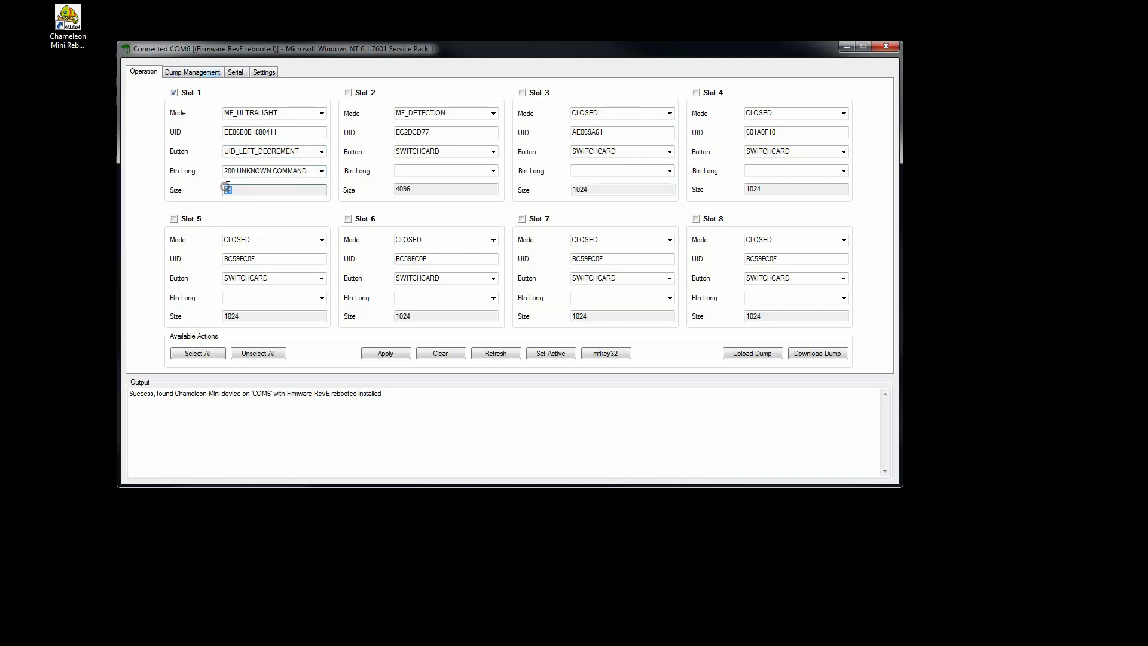
{"action": "left_click", "coordinate": [321, 113]}
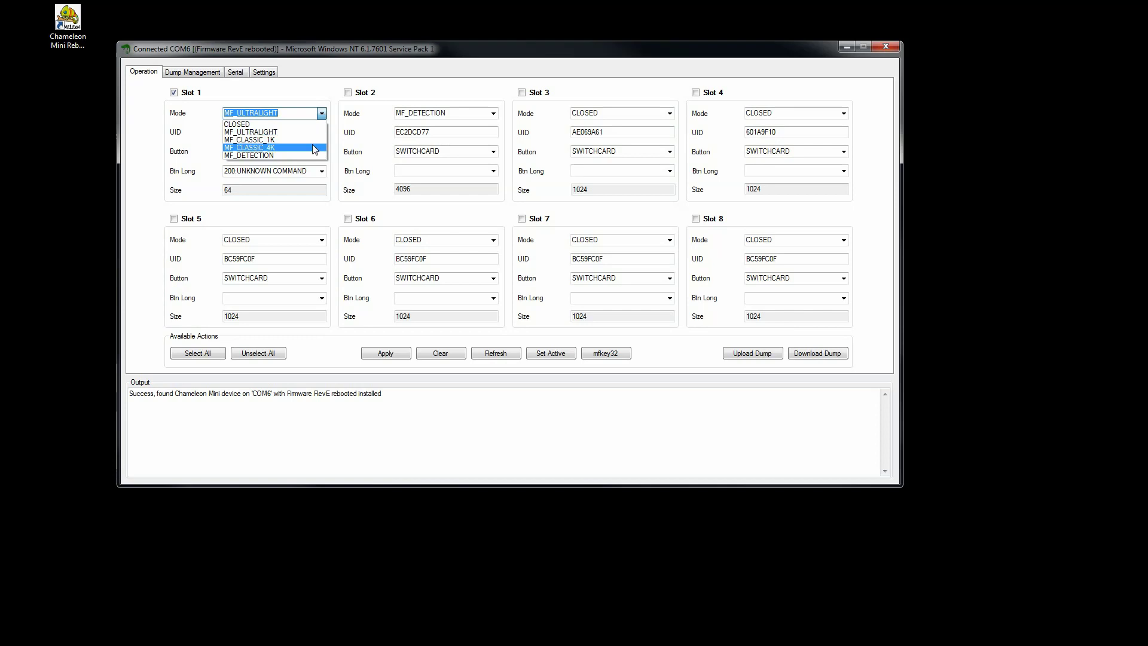
{"action": "left_click", "coordinate": [310, 140]}
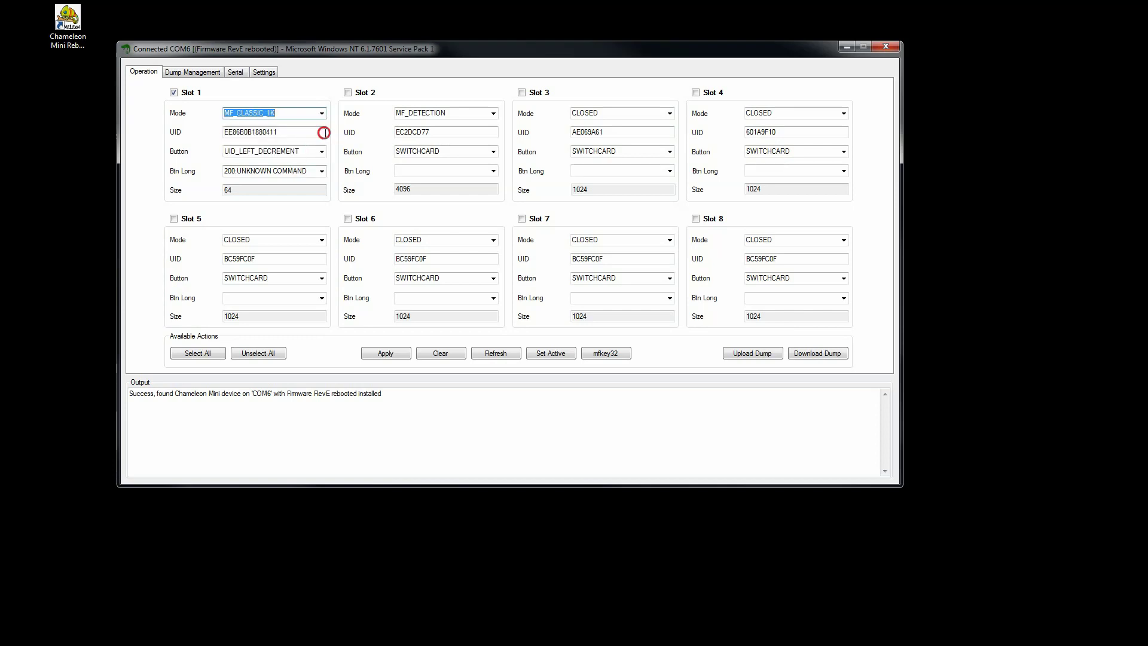
{"action": "left_click", "coordinate": [322, 151]}
{"action": "left_click", "coordinate": [255, 146]}
{"action": "left_click", "coordinate": [396, 354]}
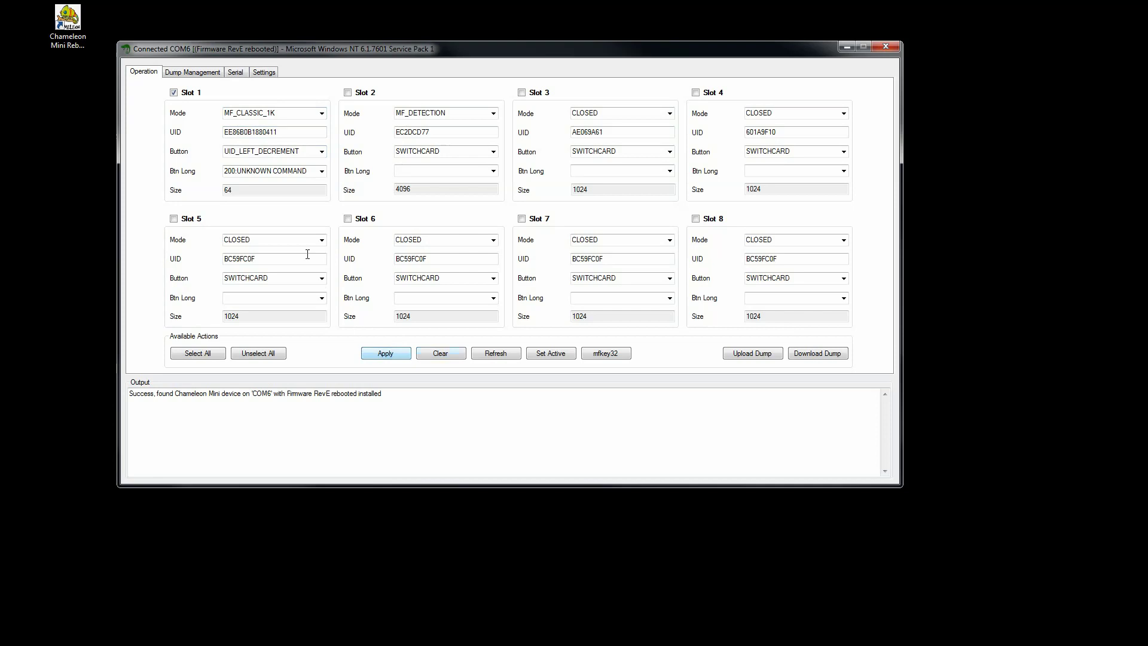
{"action": "double_click", "coordinate": [257, 190]}
Mark Slots 2 through 8 alongside Slot 1 and clear them all
{"action": "left_click", "coordinate": [381, 94]}
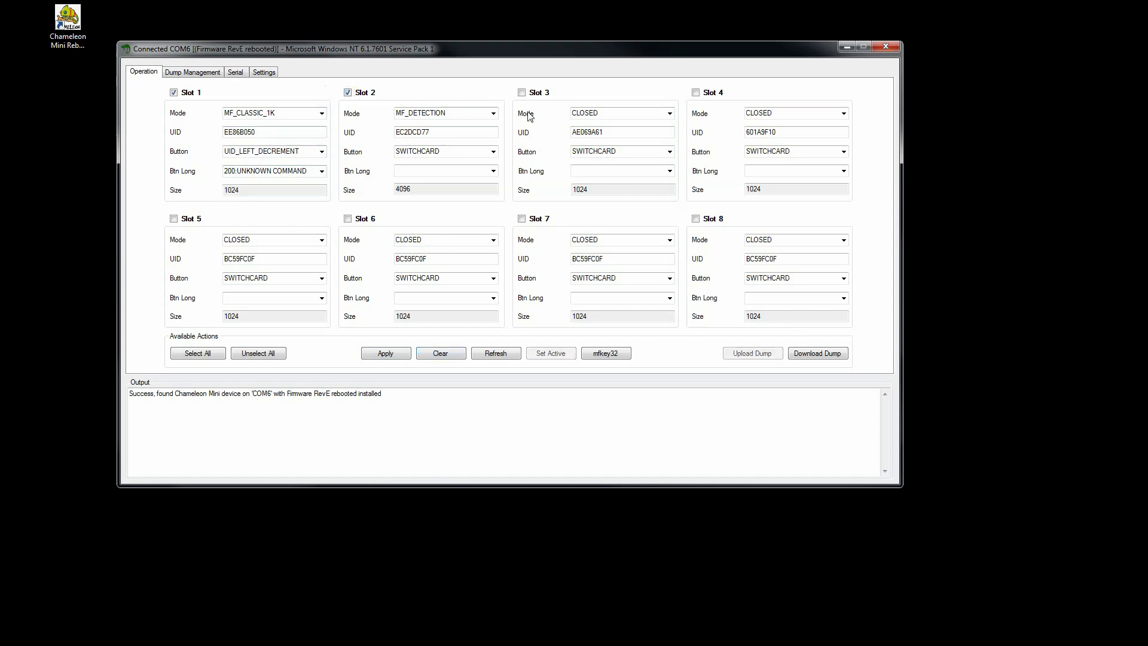
{"action": "left_click", "coordinate": [531, 93]}
{"action": "left_click", "coordinate": [702, 91]}
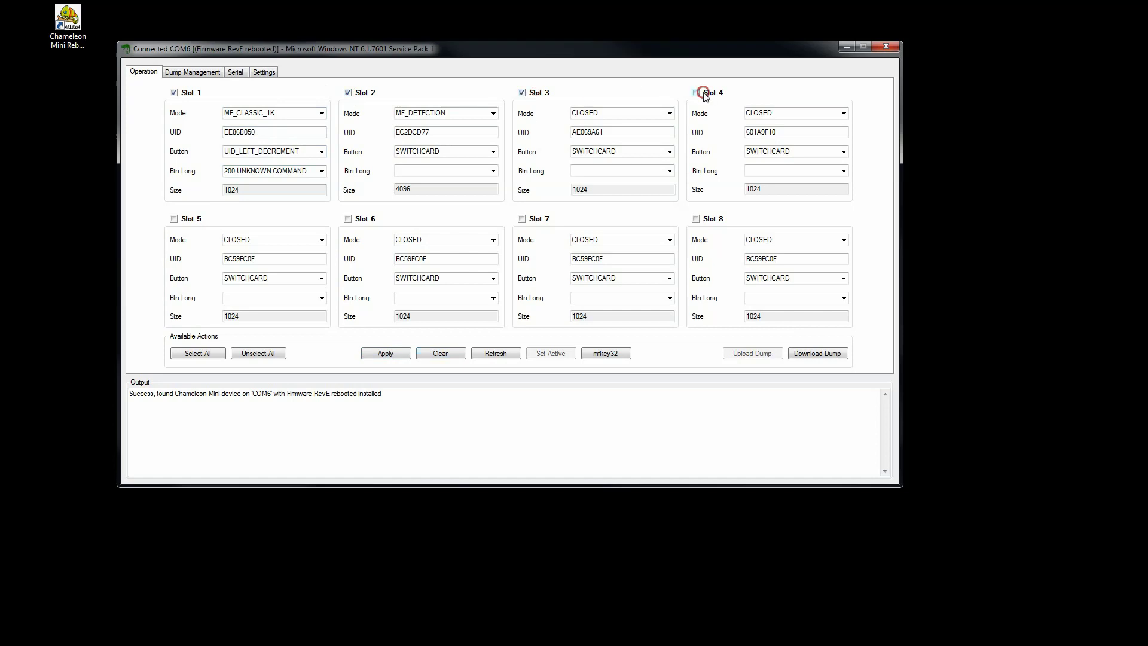
{"action": "left_click", "coordinate": [201, 220]}
{"action": "left_click", "coordinate": [371, 218]}
{"action": "left_click", "coordinate": [540, 219]}
{"action": "left_click", "coordinate": [708, 220]}
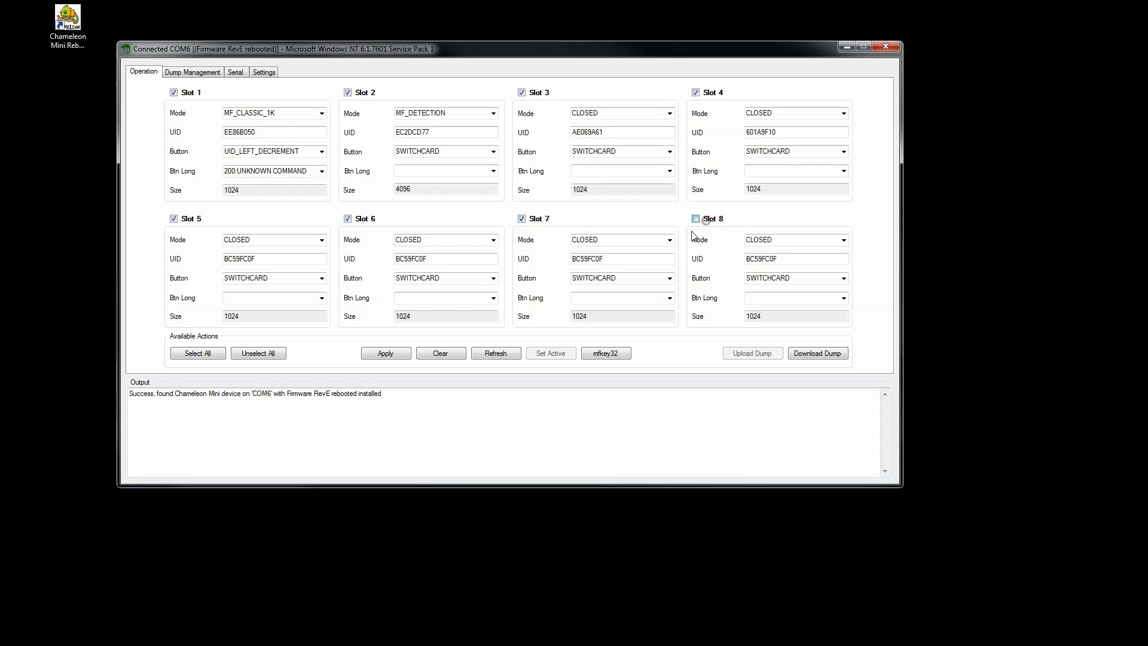
{"action": "left_click", "coordinate": [440, 354]}
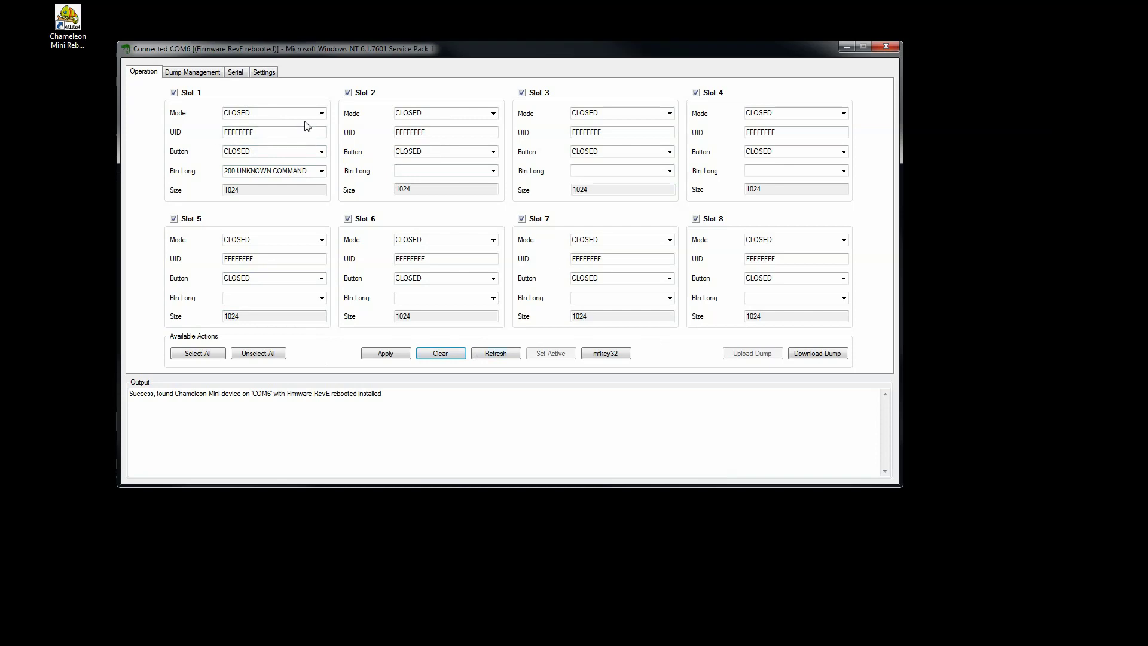
Unselect all slots, review the error's details and continue, then re-mark Slot 1
{"action": "left_click", "coordinate": [267, 349]}
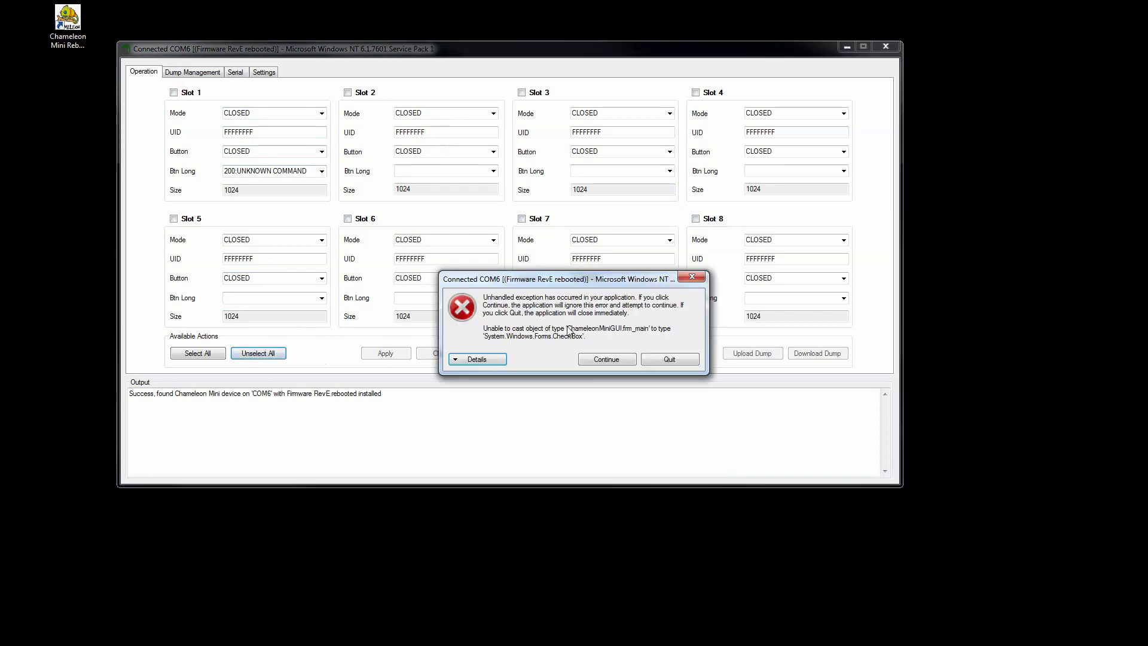
{"action": "left_click", "coordinate": [478, 360]}
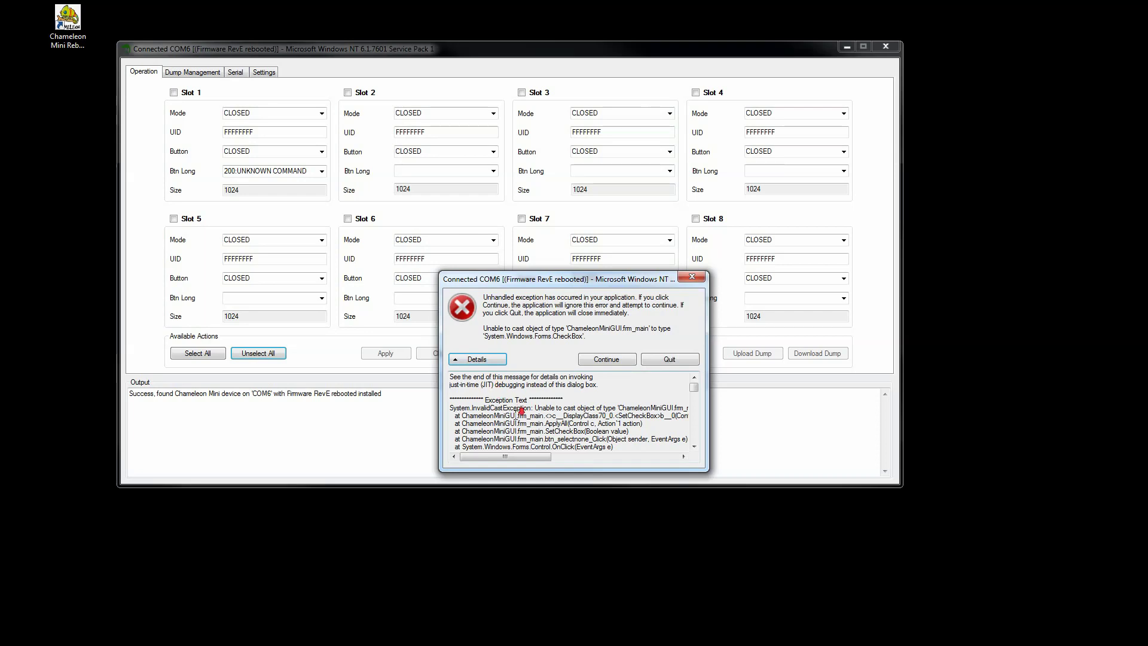
{"action": "scroll", "coordinate": [517, 427], "scroll_direction": "down", "scroll_amount": 5}
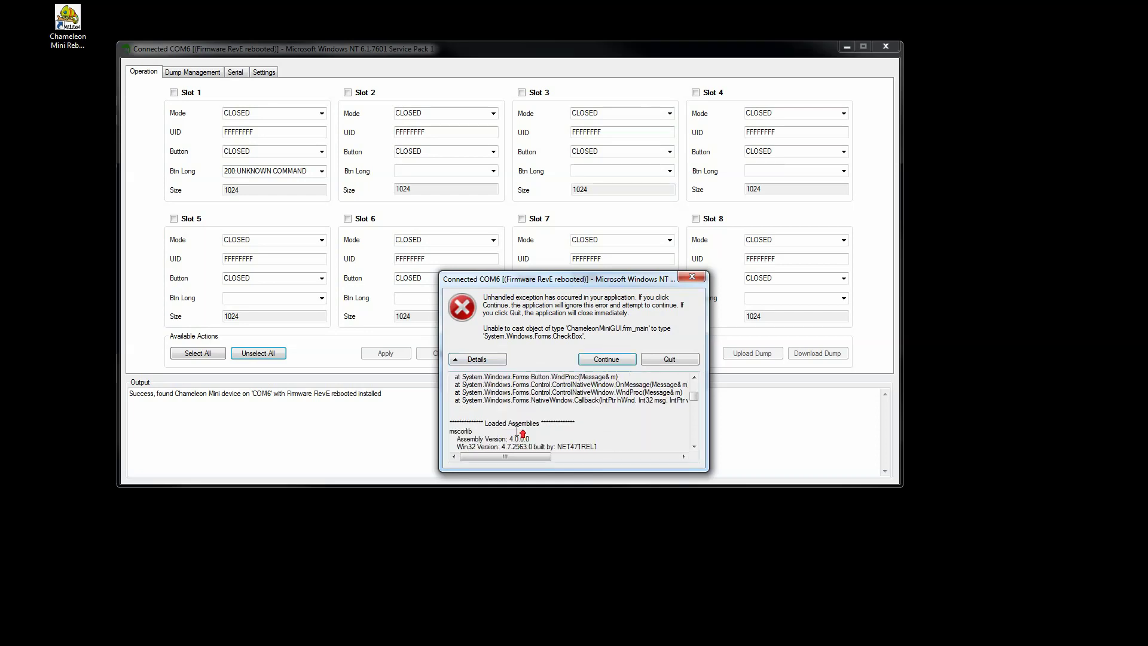
{"action": "scroll", "coordinate": [517, 430], "scroll_direction": "up", "scroll_amount": 5}
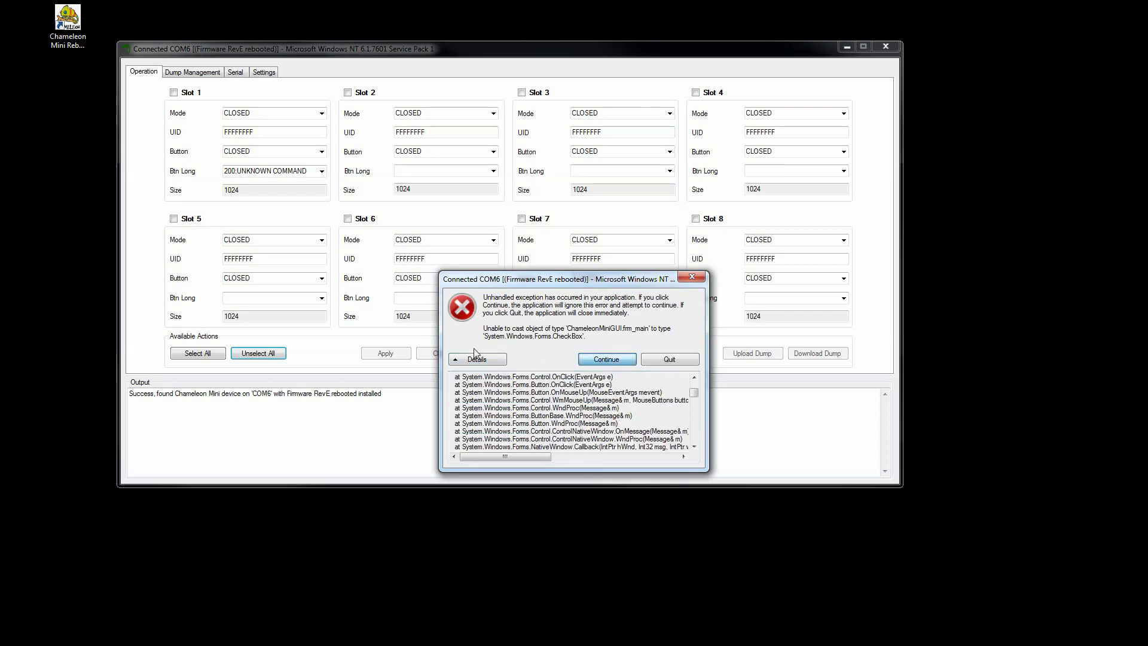
{"action": "left_click", "coordinate": [605, 359]}
{"action": "left_click", "coordinate": [192, 93]}
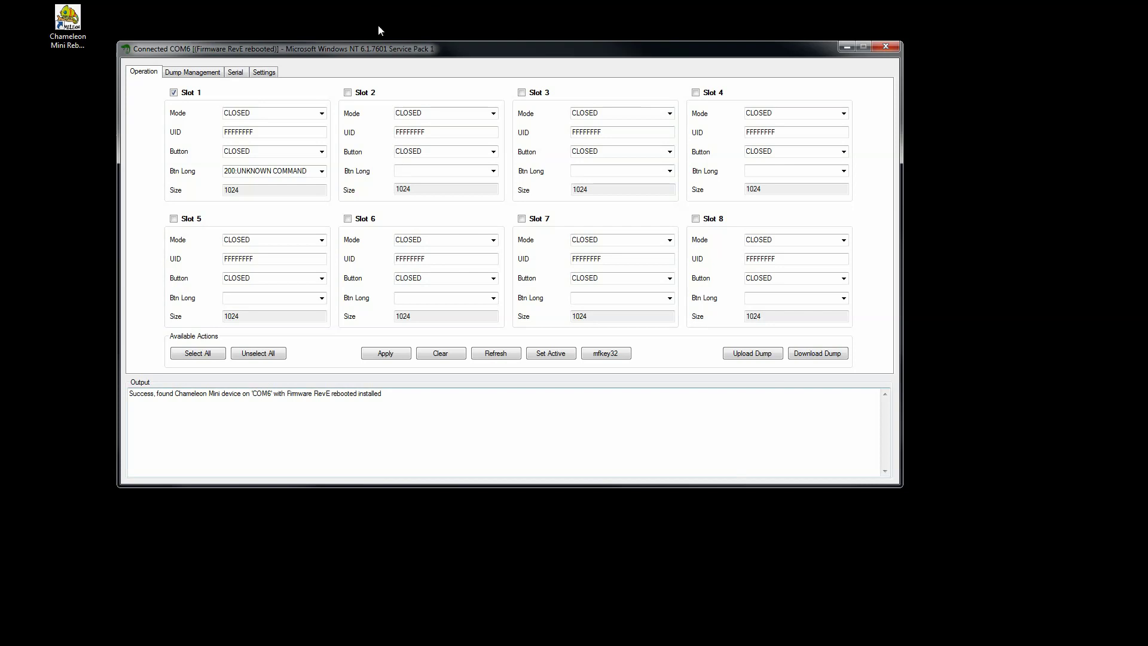
Go to the dump management view and browse for a dump file, then cancel
{"action": "left_click", "coordinate": [204, 76]}
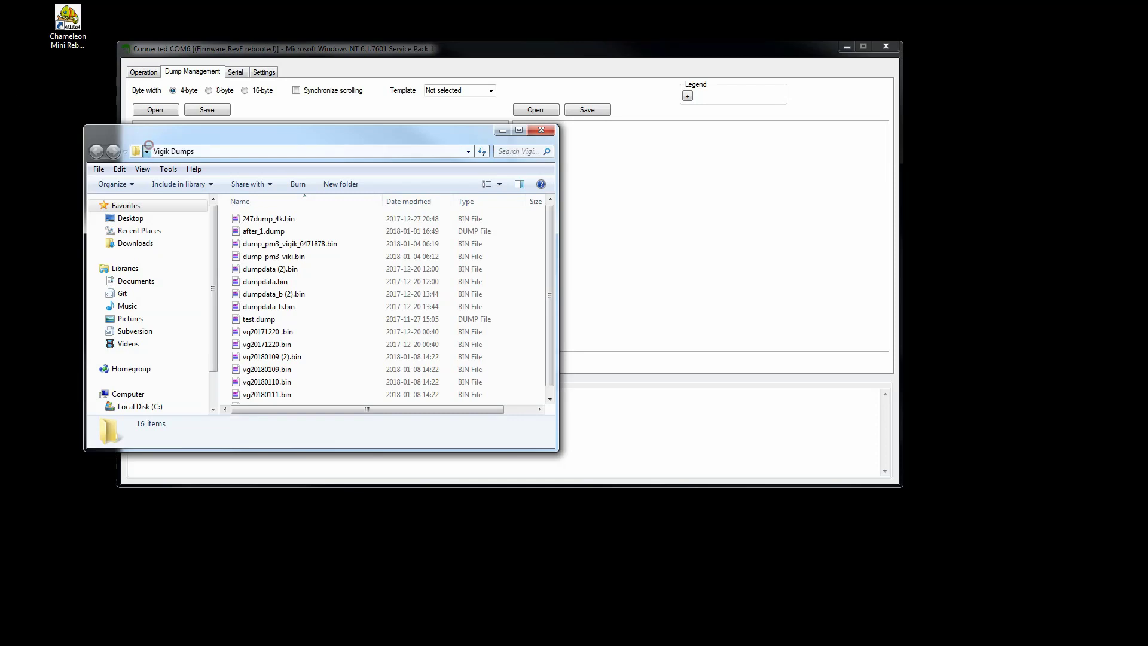
{"action": "left_click", "coordinate": [146, 151]}
{"action": "left_click", "coordinate": [112, 131]}
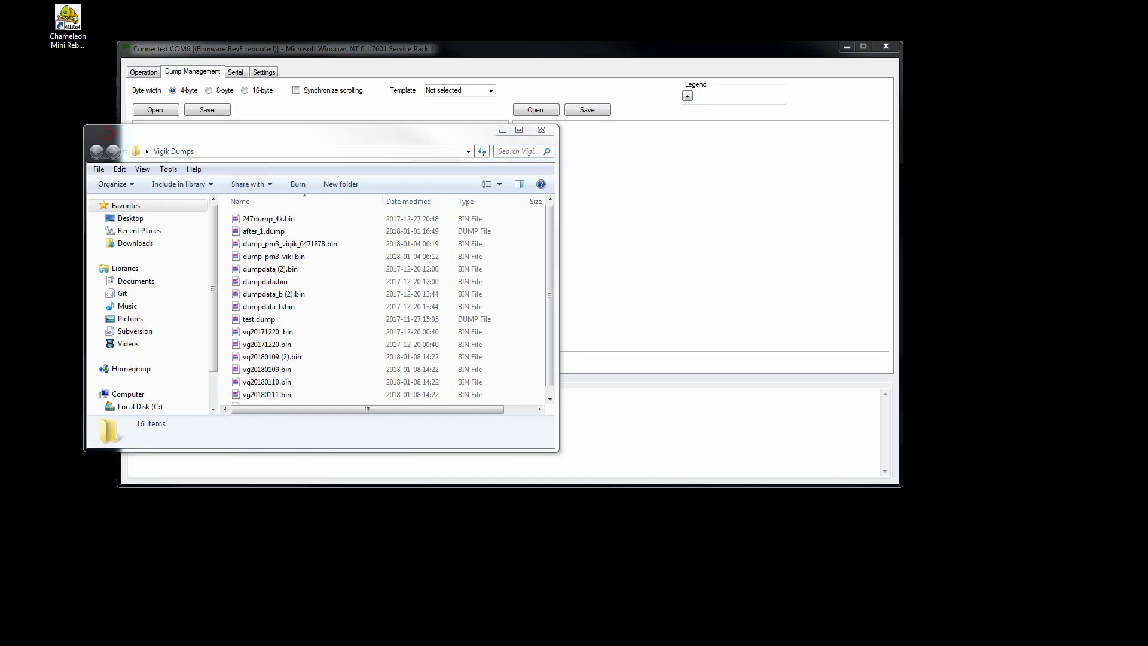
{"action": "key", "text": "Escape"}
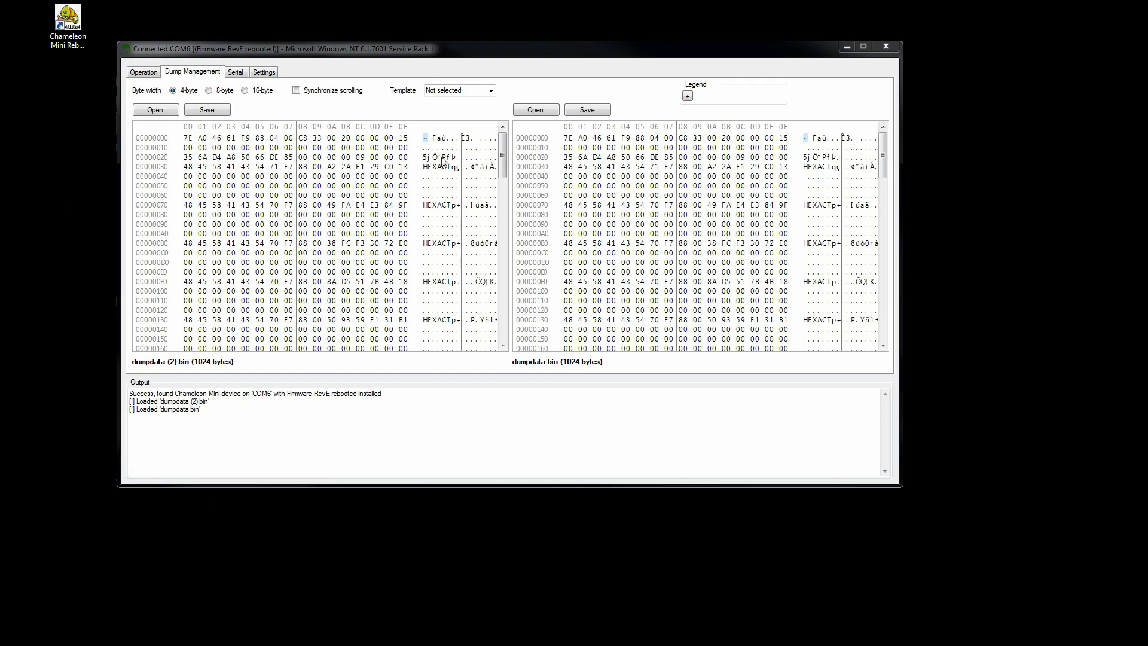
{"action": "scroll", "coordinate": [508, 249], "scroll_direction": "down", "scroll_amount": 13}
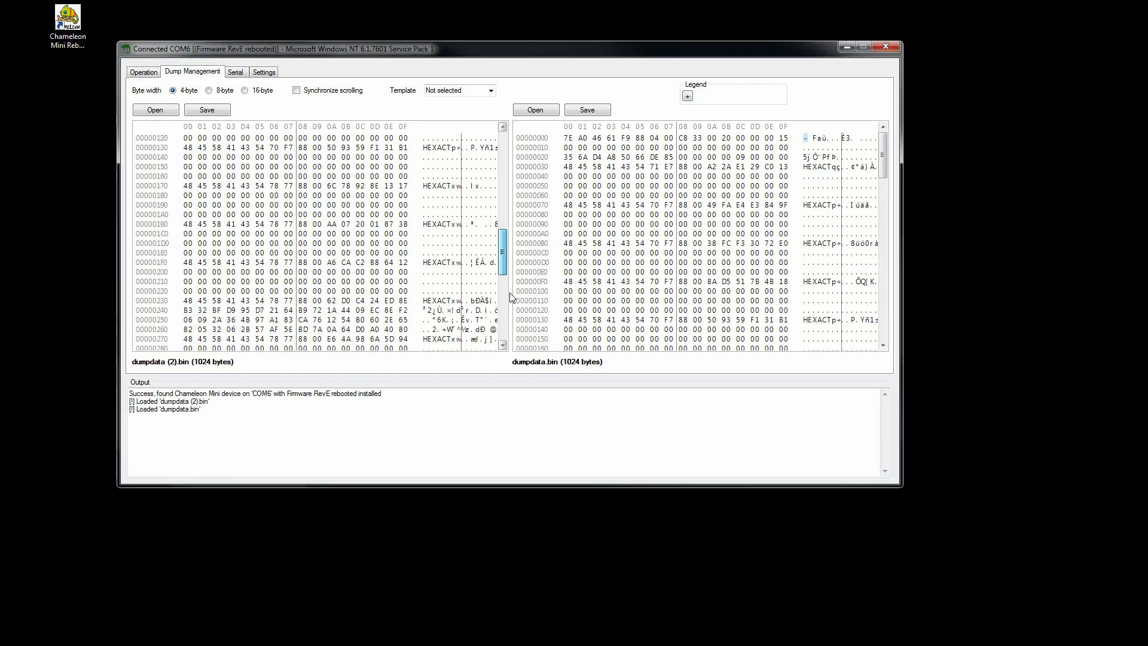
{"action": "scroll", "coordinate": [508, 213], "scroll_direction": "up", "scroll_amount": 13}
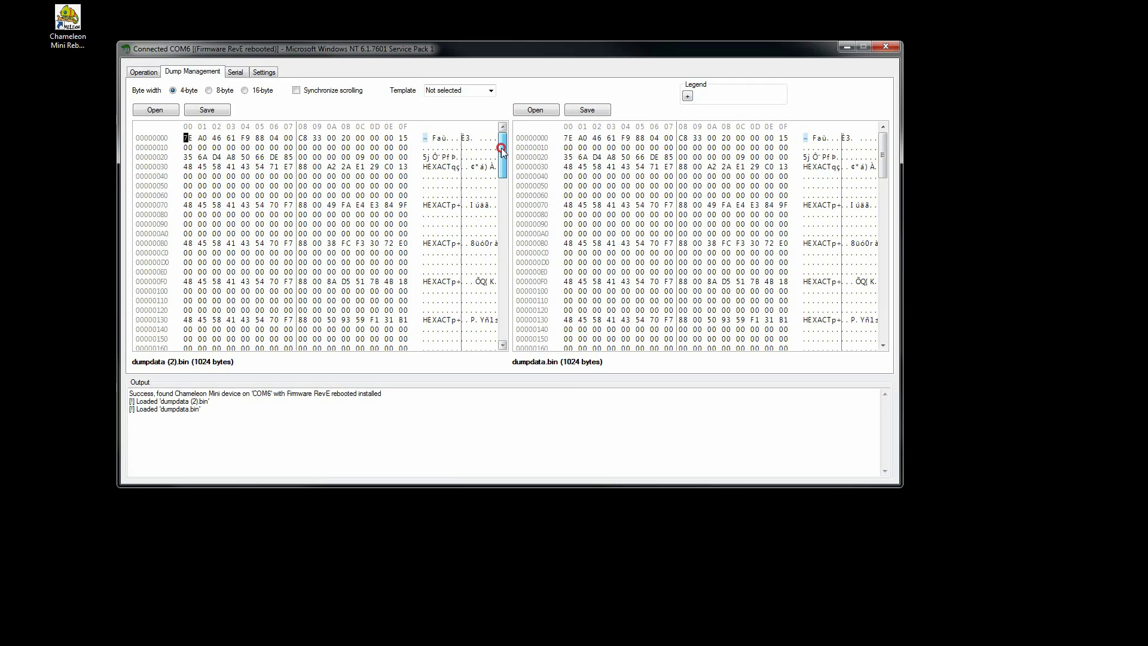
Enable synchronized scrolling and load vg20180110.bin and vg20180111.bin side by side
{"action": "right_click", "coordinate": [460, 172]}
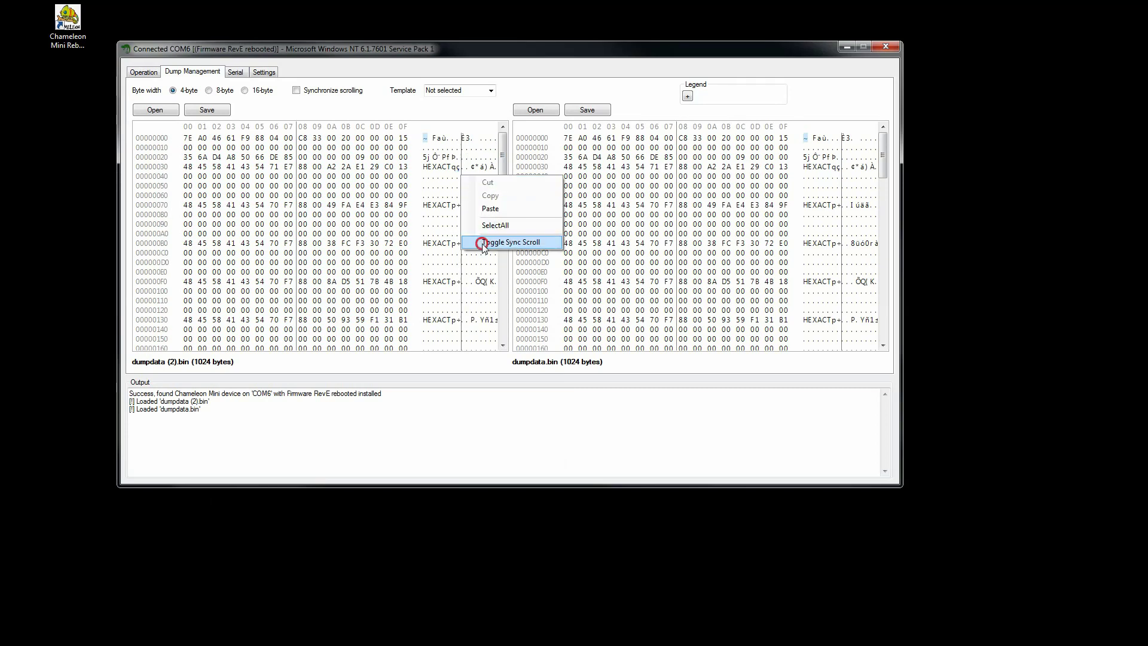
{"action": "left_click", "coordinate": [478, 242]}
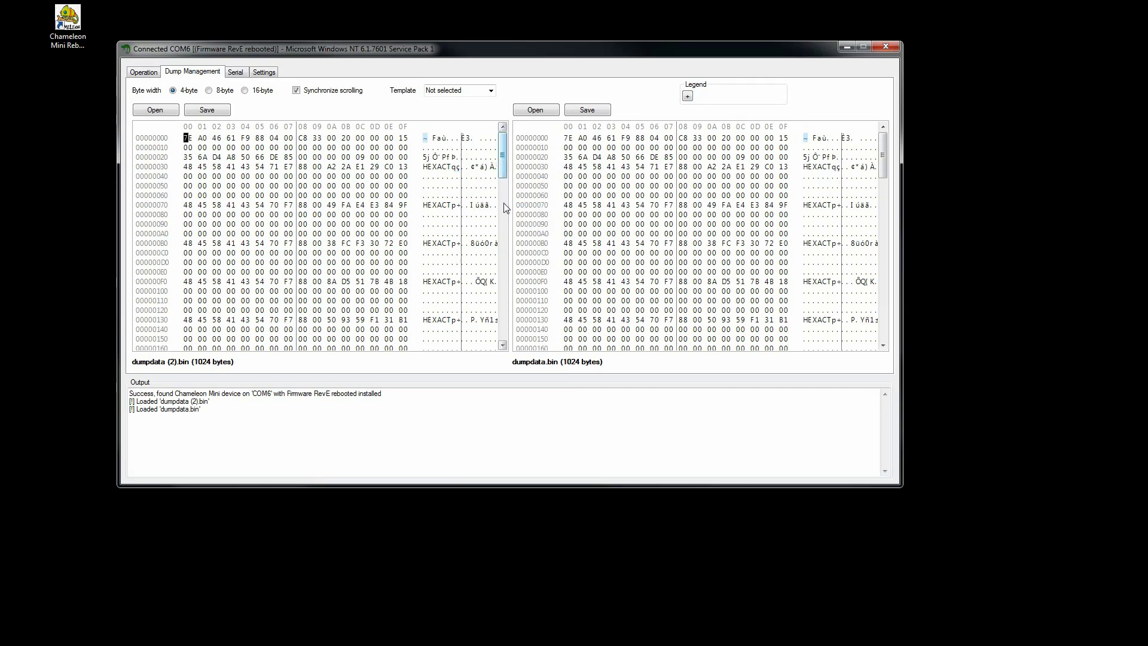
{"action": "scroll", "coordinate": [503, 275], "scroll_direction": "down", "scroll_amount": 8}
{"action": "scroll", "coordinate": [500, 308], "scroll_direction": "down", "scroll_amount": 3}
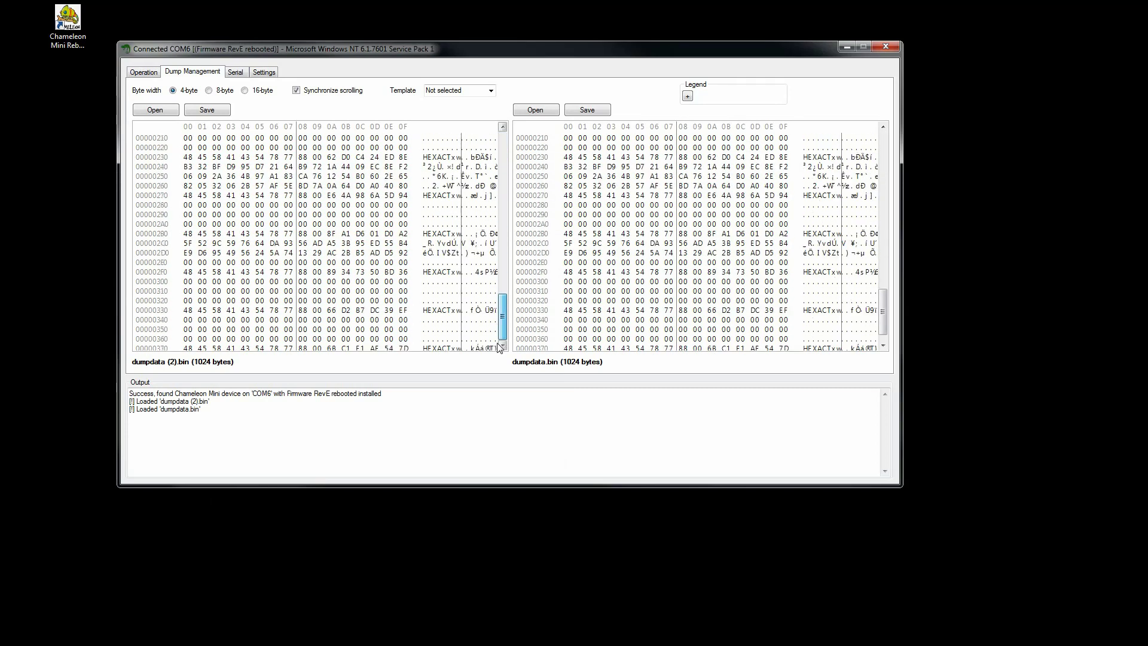
{"action": "left_click_drag", "start_coordinate": [502, 317], "coordinate": [489, 137]}
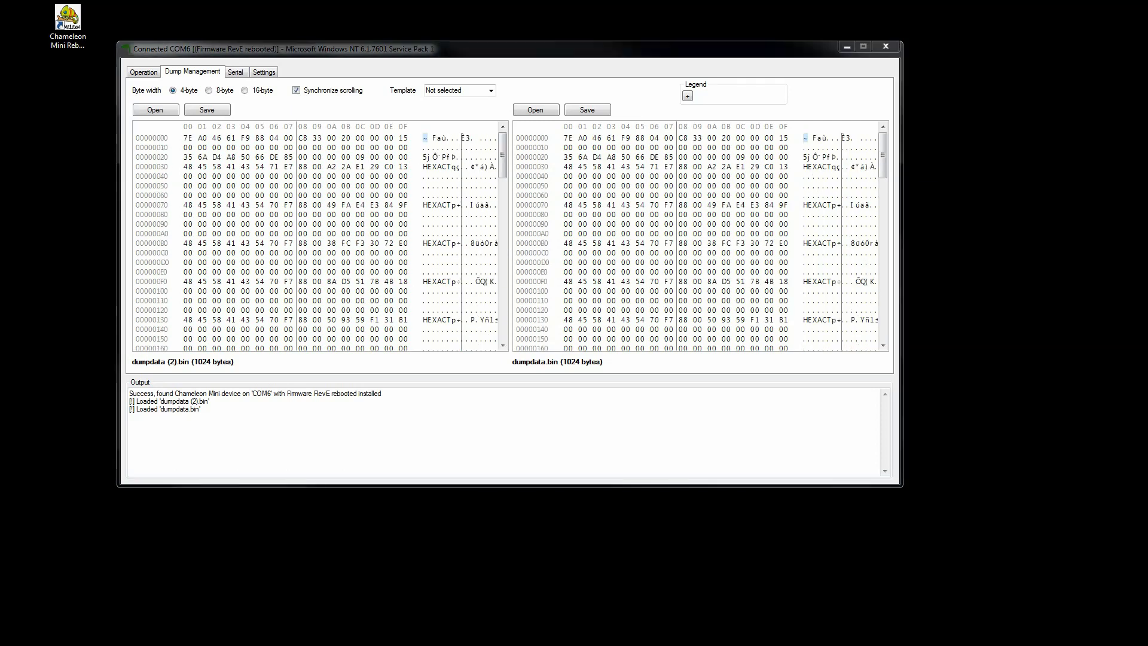
{"action": "left_click_drag", "start_coordinate": [70, 359], "coordinate": [562, 225]}
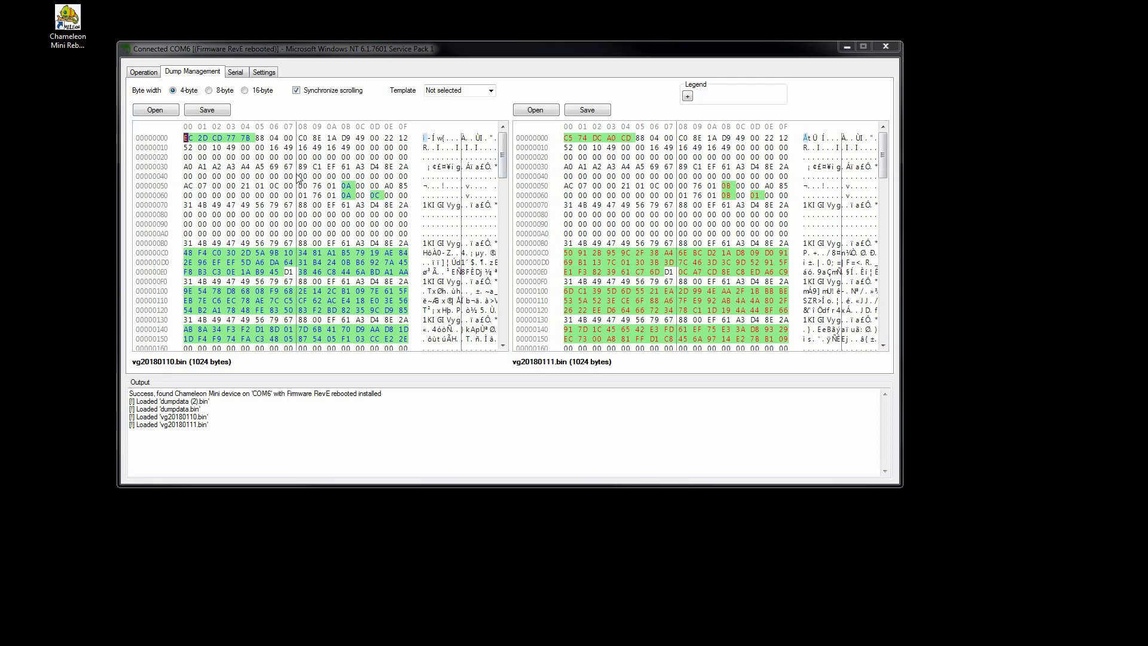
{"action": "scroll", "coordinate": [339, 235], "scroll_direction": "down", "scroll_amount": 2}
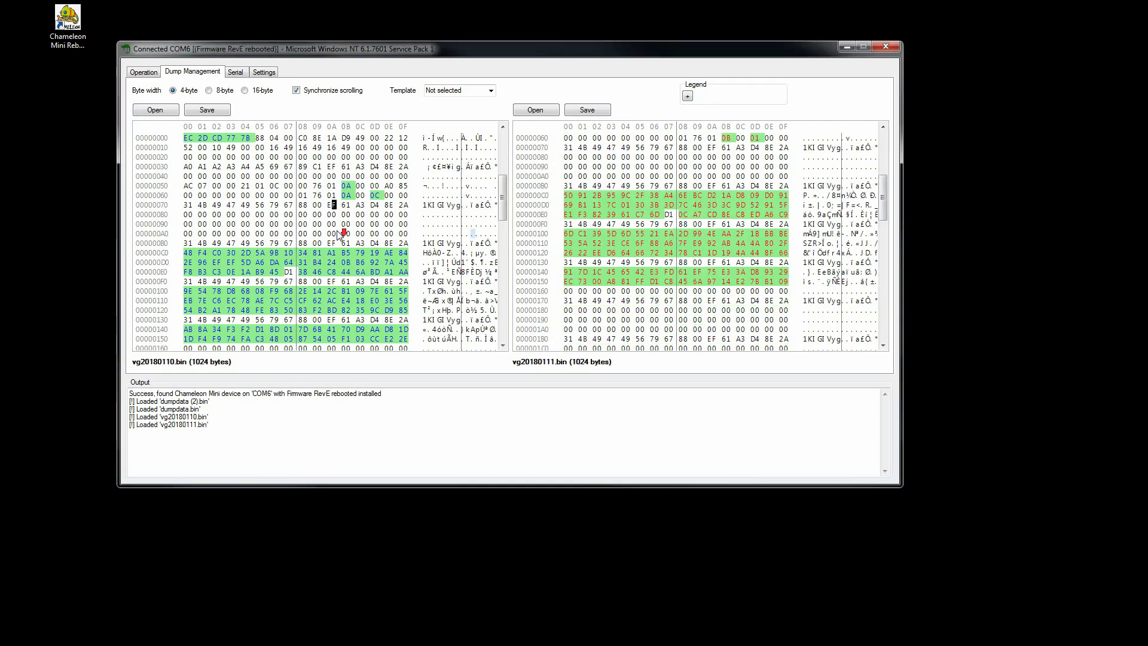
{"action": "scroll", "coordinate": [339, 234], "scroll_direction": "down", "scroll_amount": 2}
{"action": "scroll", "coordinate": [339, 234], "scroll_direction": "up", "scroll_amount": 4}
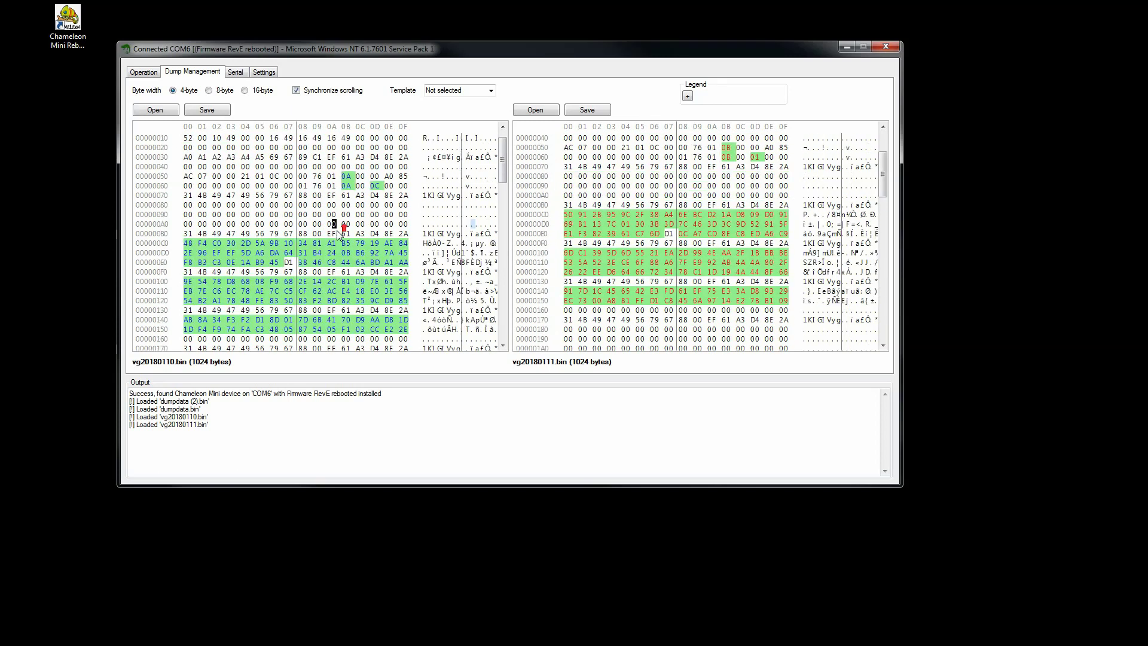
Toggle Synchronize scrolling off and on, leaving it unchecked
{"action": "left_click", "coordinate": [315, 90]}
{"action": "scroll", "coordinate": [333, 239], "scroll_direction": "down", "scroll_amount": 2}
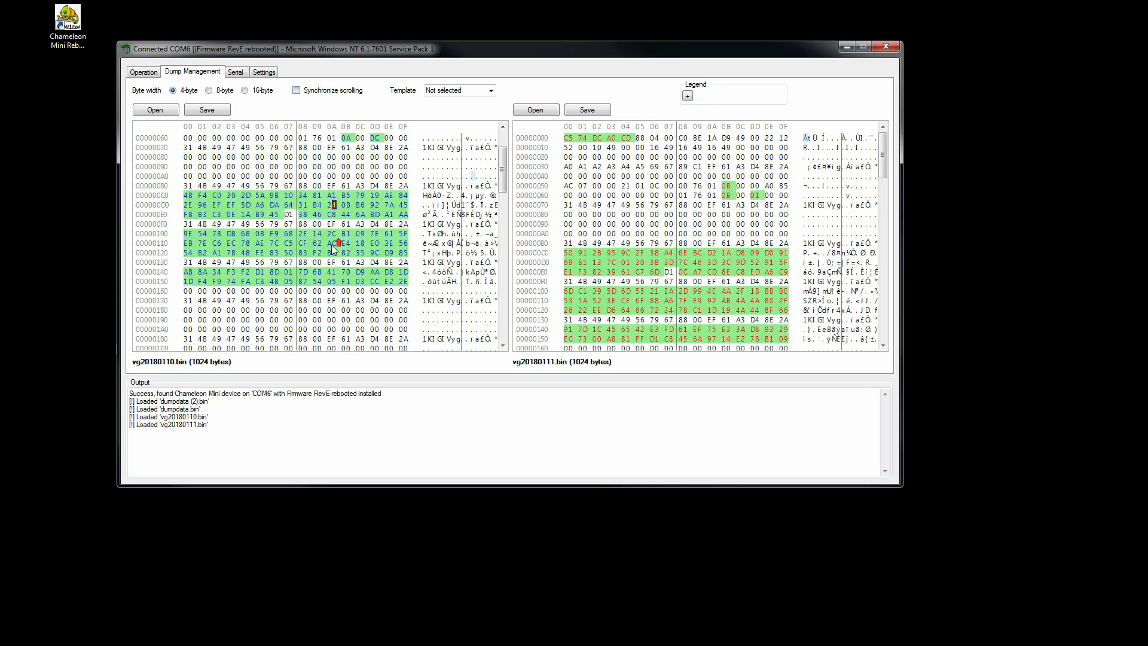
{"action": "scroll", "coordinate": [333, 245], "scroll_direction": "up", "scroll_amount": 2}
{"action": "left_click", "coordinate": [317, 90]}
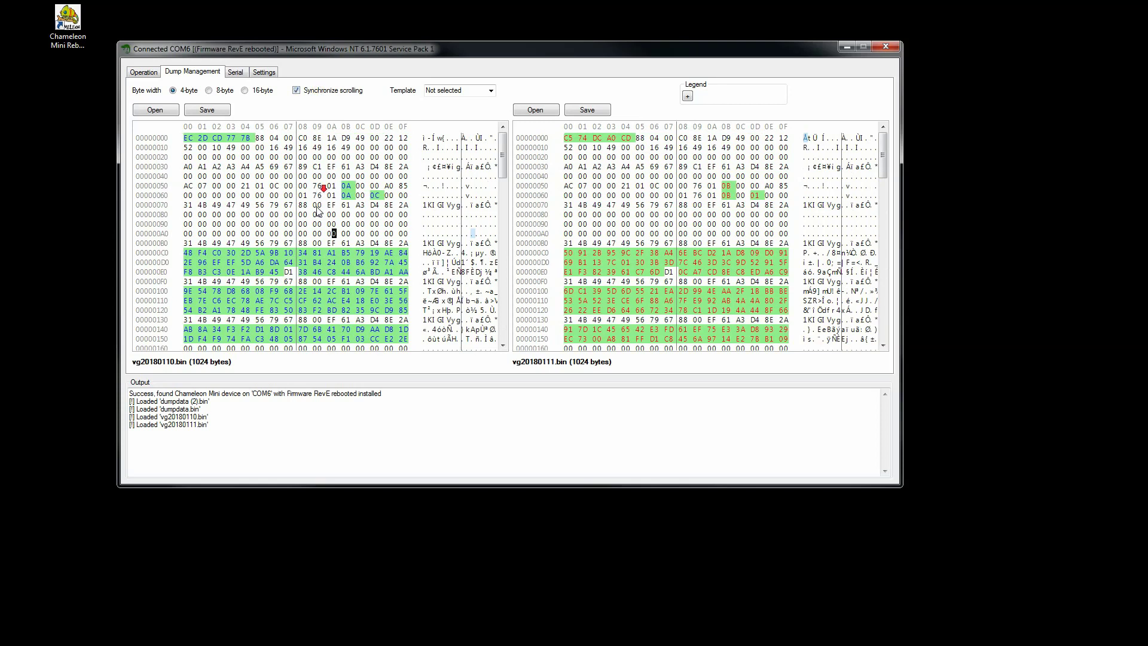
{"action": "scroll", "coordinate": [320, 221], "scroll_direction": "down", "scroll_amount": 3}
{"action": "scroll", "coordinate": [321, 224], "scroll_direction": "up", "scroll_amount": 3}
{"action": "left_click", "coordinate": [328, 91]}
Compare the dumps at 8, then 4, and finally 16 bytes per row
{"action": "left_click", "coordinate": [216, 92]}
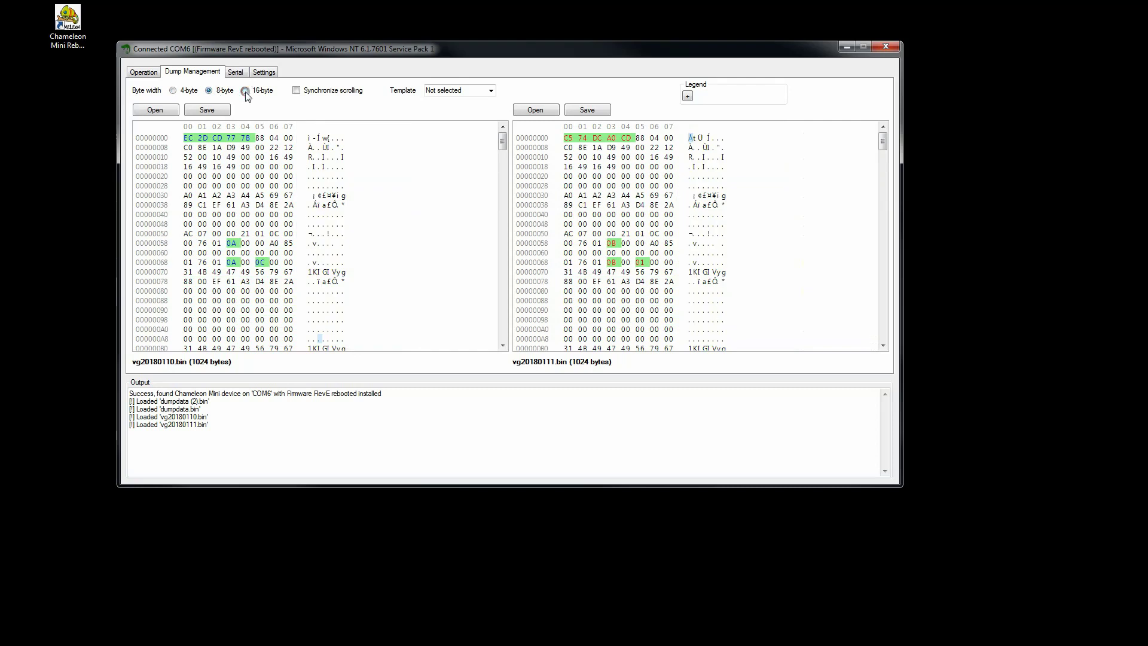
{"action": "left_click", "coordinate": [245, 91]}
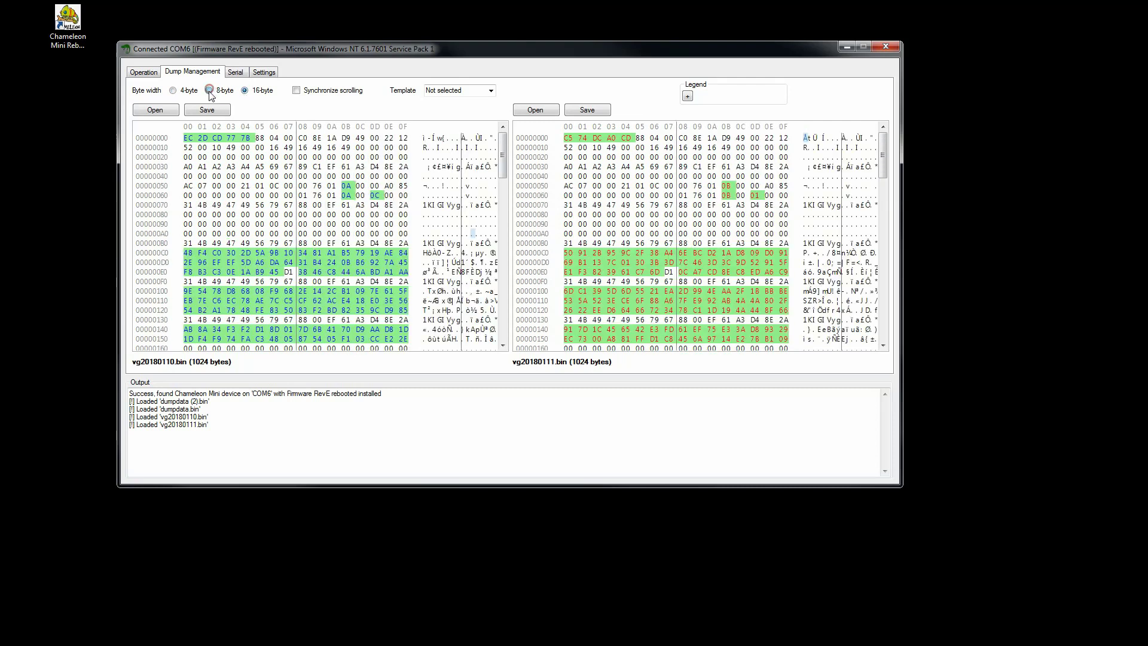
{"action": "key", "text": "Left"}
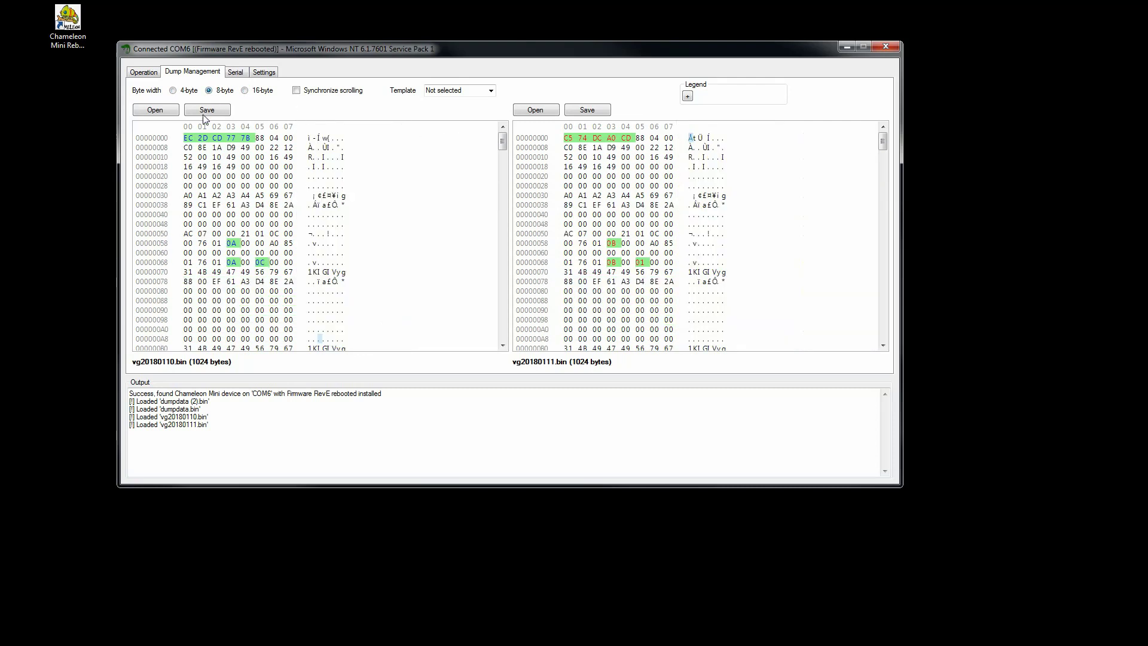
{"action": "left_click", "coordinate": [188, 90]}
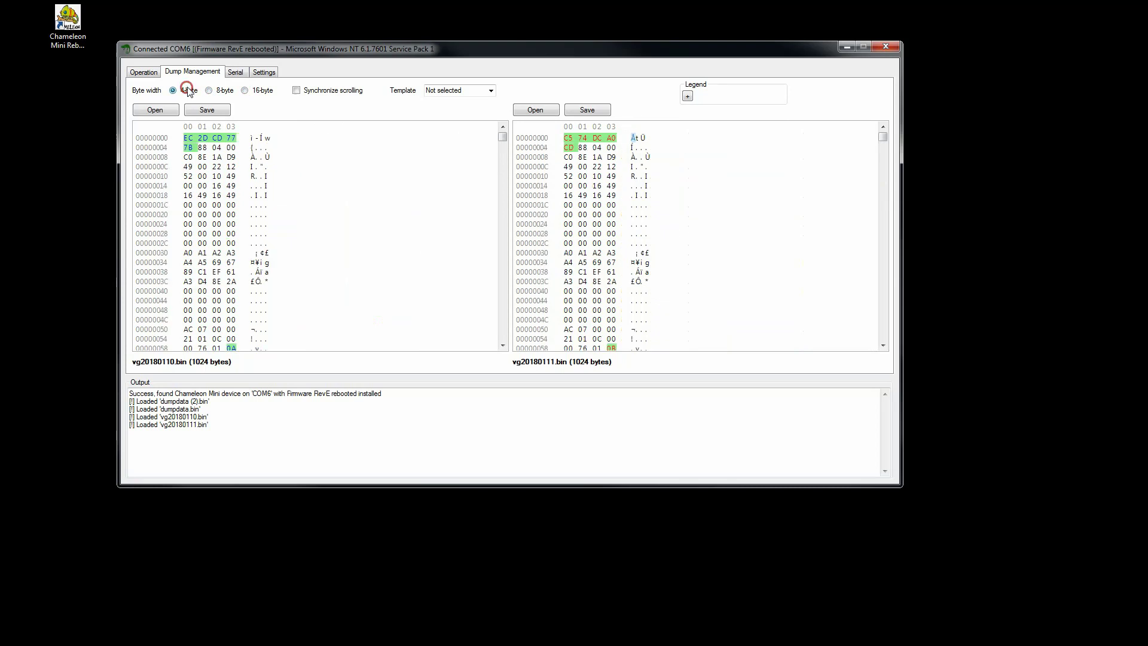
{"action": "left_click", "coordinate": [246, 90]}
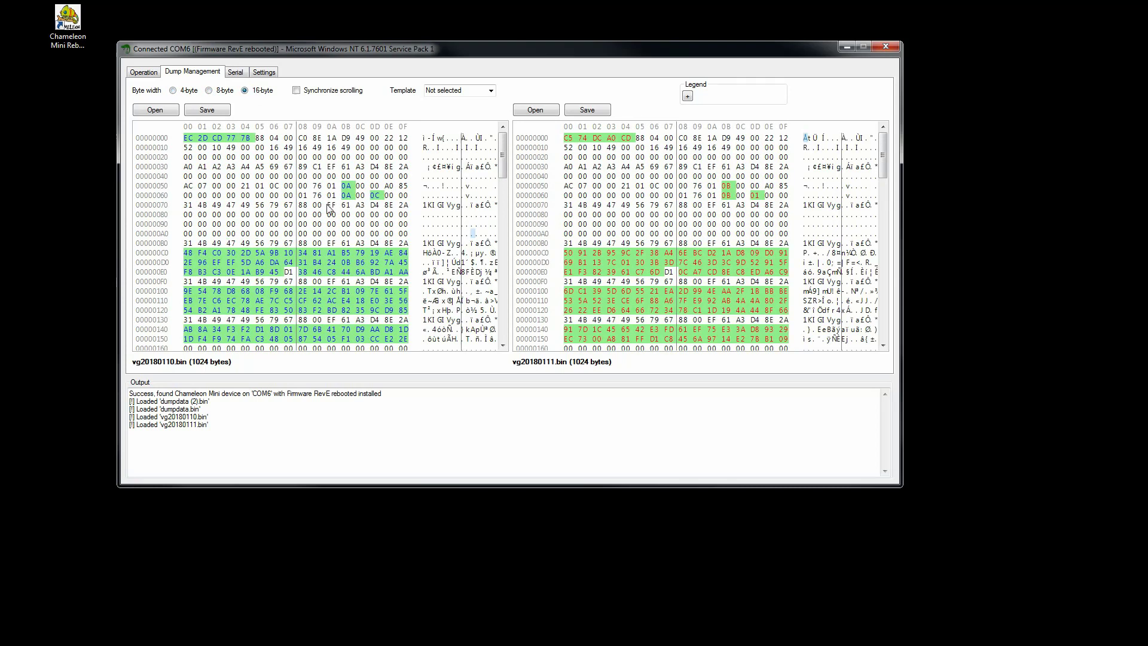
Colour both dumps with the Mifare-S50-1k template and show its colour legend
{"action": "left_click", "coordinate": [490, 91]}
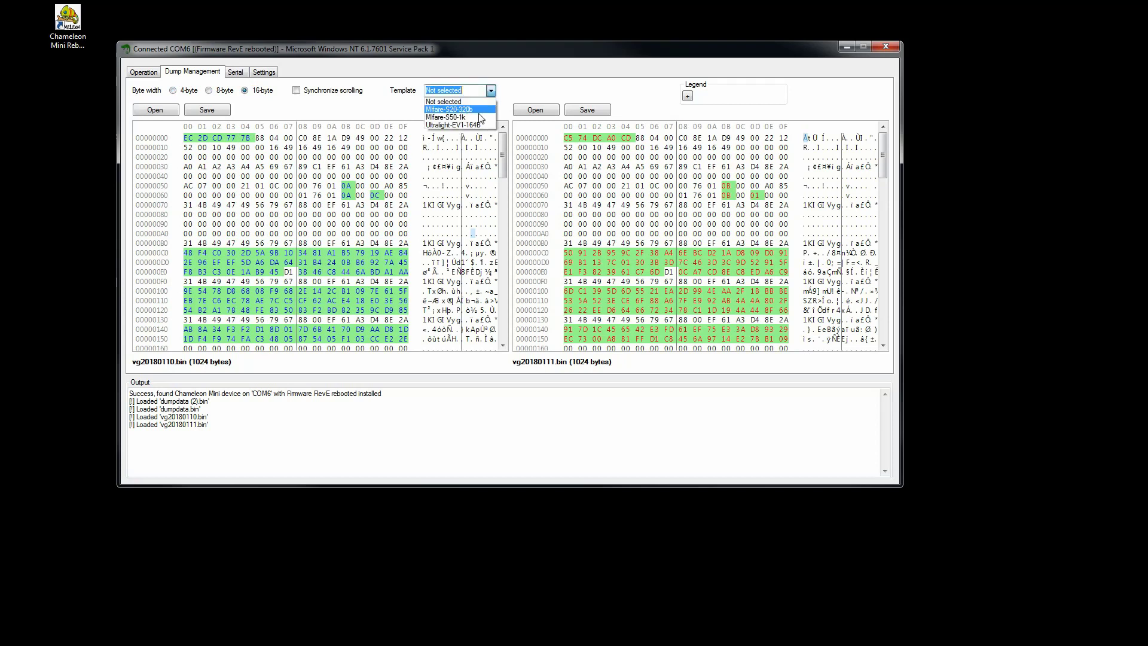
{"action": "left_click", "coordinate": [480, 117]}
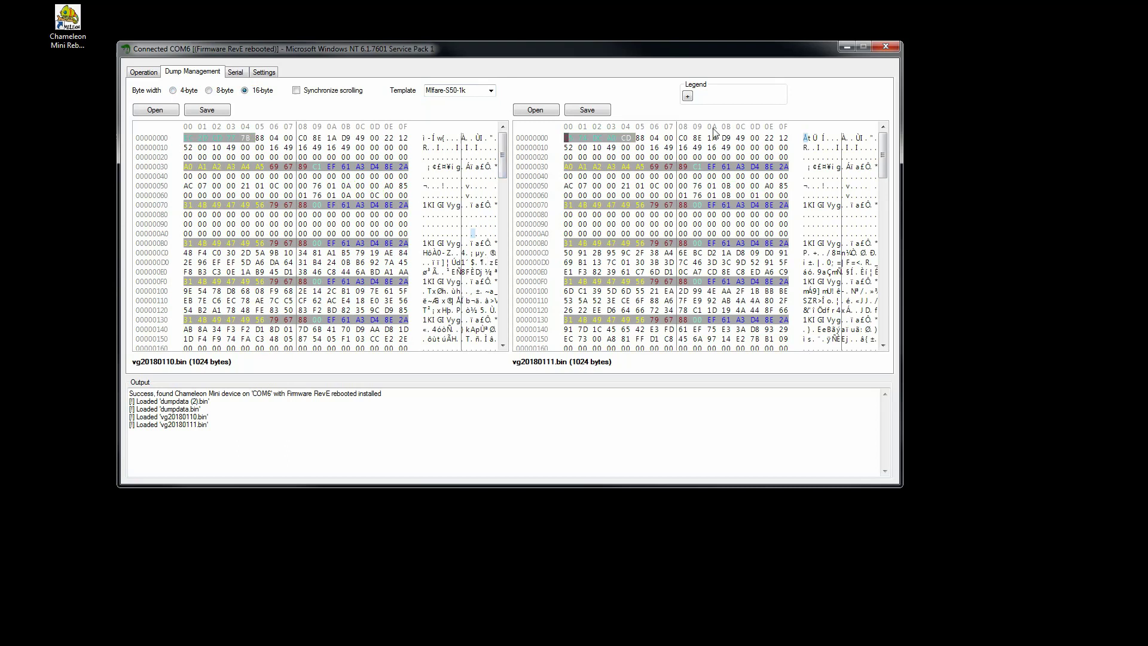
{"action": "left_click", "coordinate": [687, 96]}
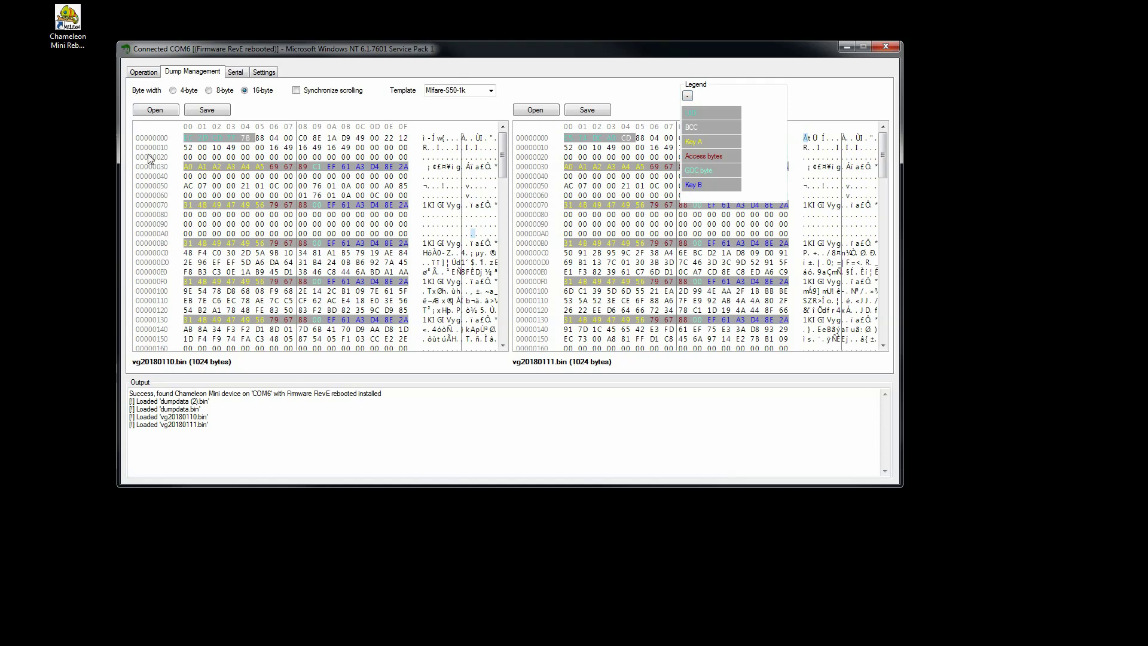
Select the UID bytes EC 2D CD and the row 00000030 Key A bytes against the legend
{"action": "left_click", "coordinate": [226, 142], "text": "shift"}
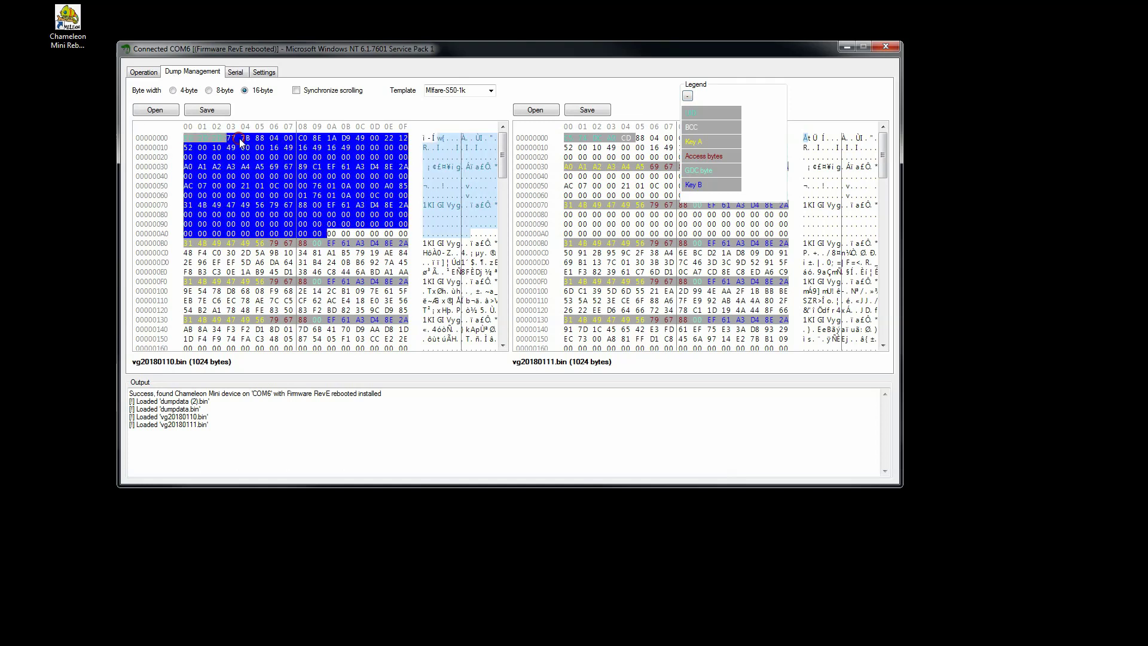
{"action": "left_click", "coordinate": [239, 139]}
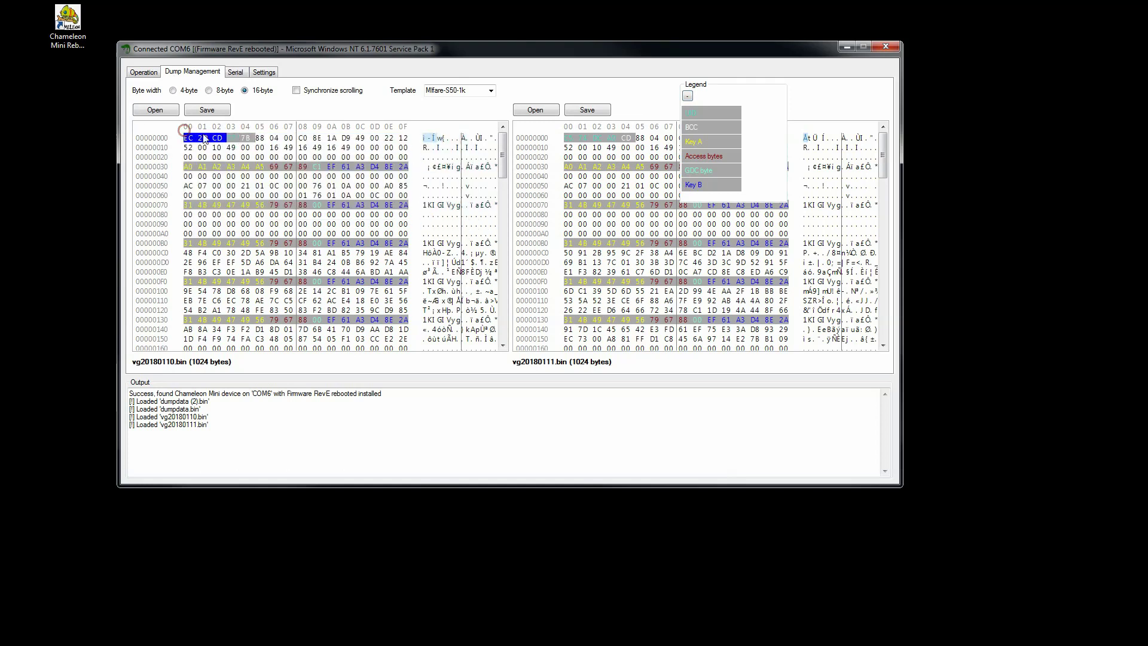
{"action": "left_click_drag", "start_coordinate": [185, 137], "coordinate": [232, 136]}
{"action": "left_click", "coordinate": [245, 138]}
{"action": "left_click", "coordinate": [242, 139]}
{"action": "left_click_drag", "start_coordinate": [188, 167], "coordinate": [410, 173]}
{"action": "left_click", "coordinate": [302, 169]}
{"action": "left_click", "coordinate": [317, 169]}
{"action": "left_click", "coordinate": [321, 264]}
{"action": "scroll", "coordinate": [320, 260], "scroll_direction": "down", "scroll_amount": 4}
{"action": "scroll", "coordinate": [320, 257], "scroll_direction": "up", "scroll_amount": 4}
Hide the legend and switch the dump template to Mifare-S20-320b
{"action": "left_click", "coordinate": [687, 96]}
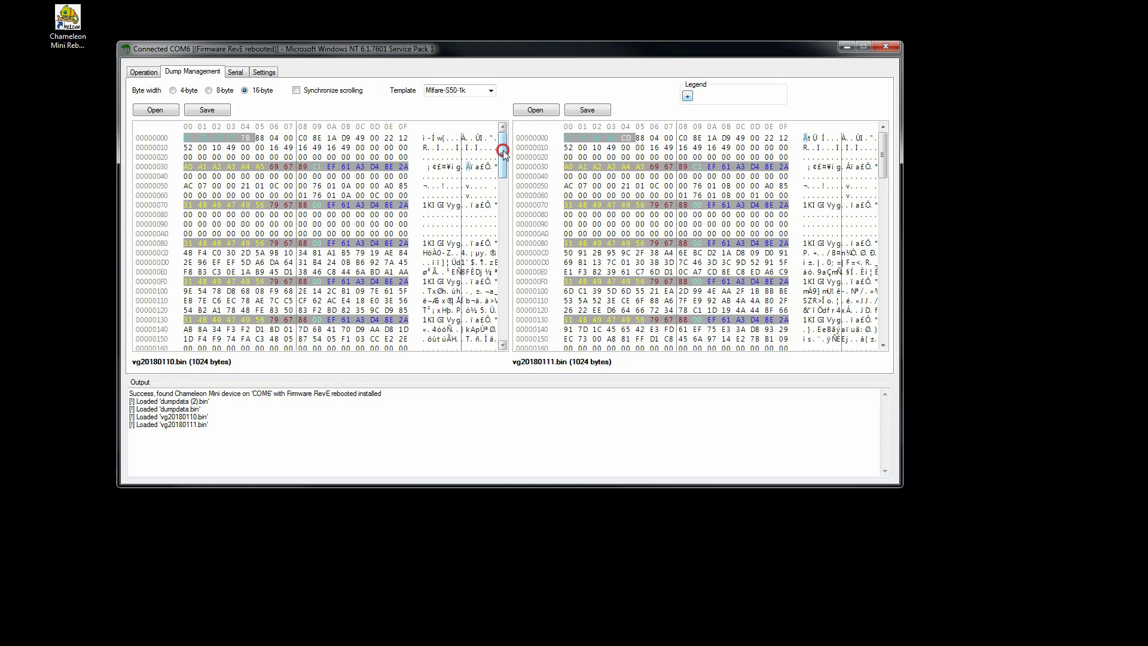
{"action": "scroll", "coordinate": [503, 192], "scroll_direction": "down", "scroll_amount": 13}
{"action": "scroll", "coordinate": [499, 114], "scroll_direction": "up", "scroll_amount": 13}
{"action": "left_click", "coordinate": [490, 91]}
{"action": "left_click", "coordinate": [479, 109]}
{"action": "scroll", "coordinate": [504, 291], "scroll_direction": "down", "scroll_amount": 1}
{"action": "scroll", "coordinate": [505, 292], "scroll_direction": "down", "scroll_amount": 10}
{"action": "scroll", "coordinate": [501, 114], "scroll_direction": "up", "scroll_amount": 13}
Apply the Ultralight-EV1-164B template and highlight the loaded-file lines in the output log
{"action": "left_click", "coordinate": [492, 90]}
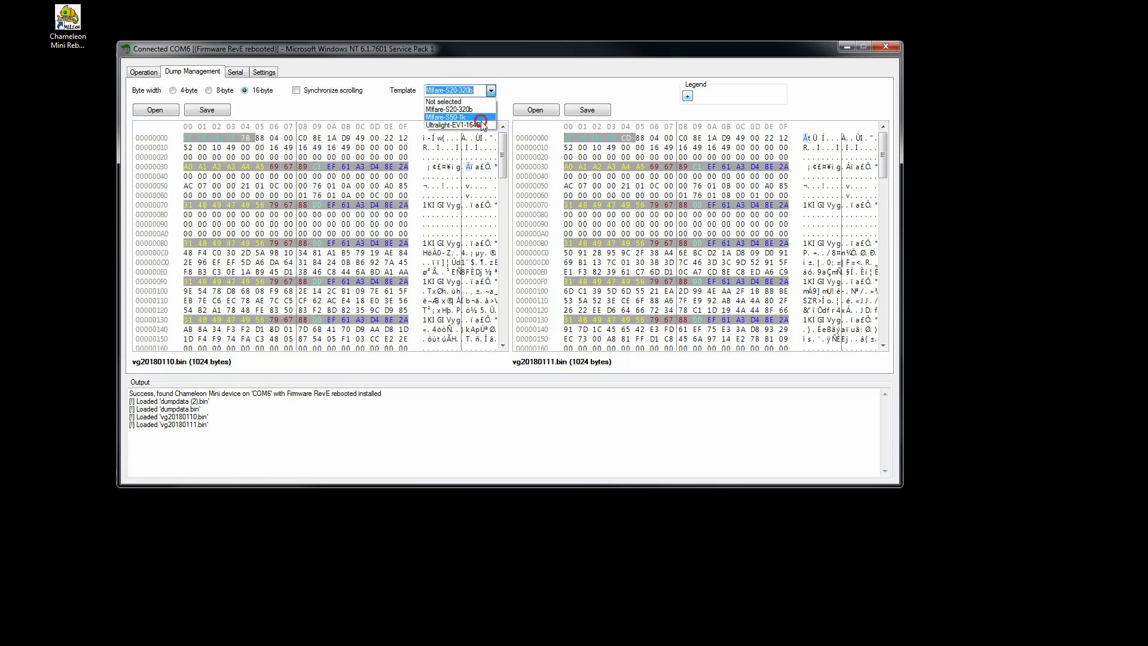
{"action": "left_click", "coordinate": [502, 145]}
{"action": "left_click_drag", "start_coordinate": [502, 150], "coordinate": [512, 126]}
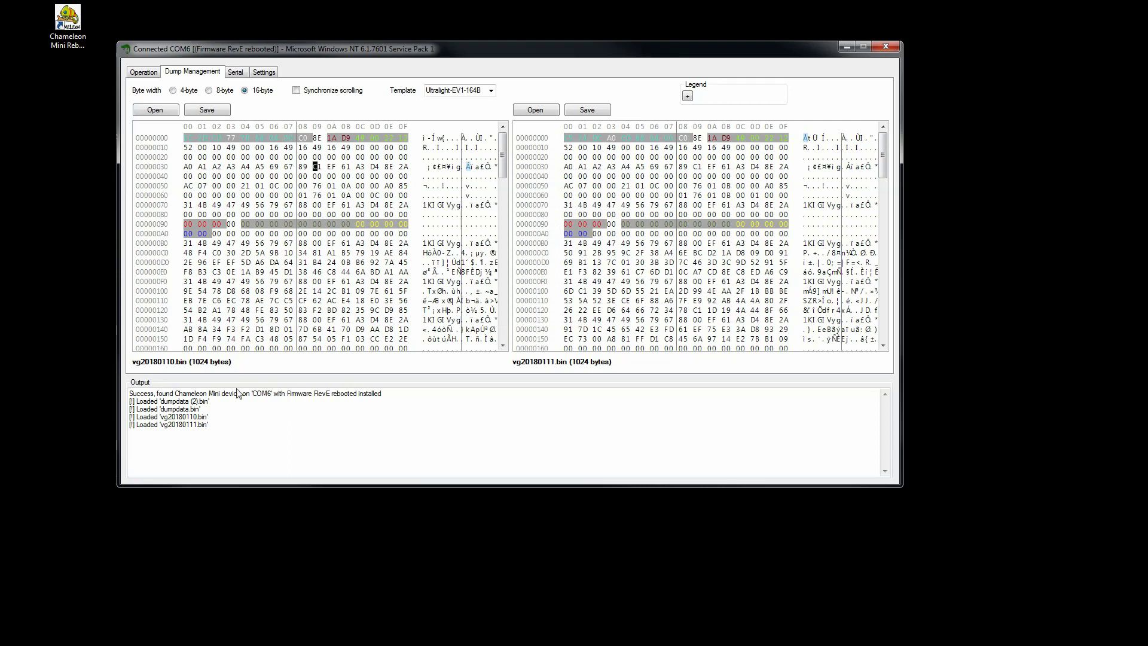
{"action": "left_click_drag", "start_coordinate": [233, 424], "coordinate": [130, 409]}
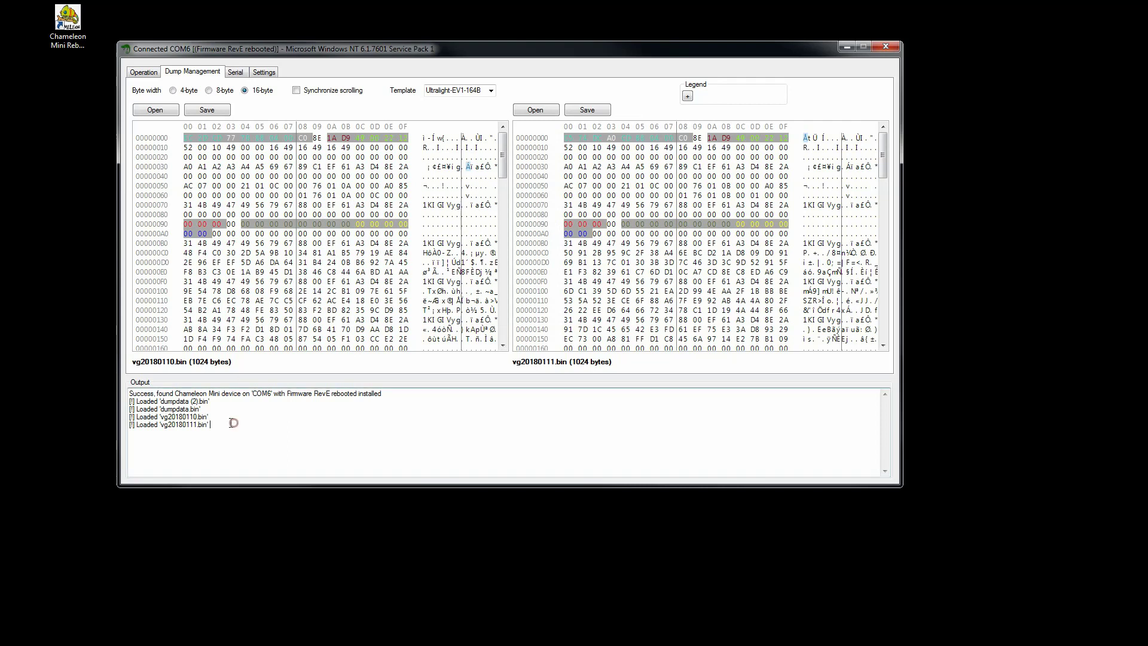
On the serial page, clear the log and send VERSIONMY?, highlighting the Chameleon-new-1.0 reply
{"action": "left_click", "coordinate": [234, 72]}
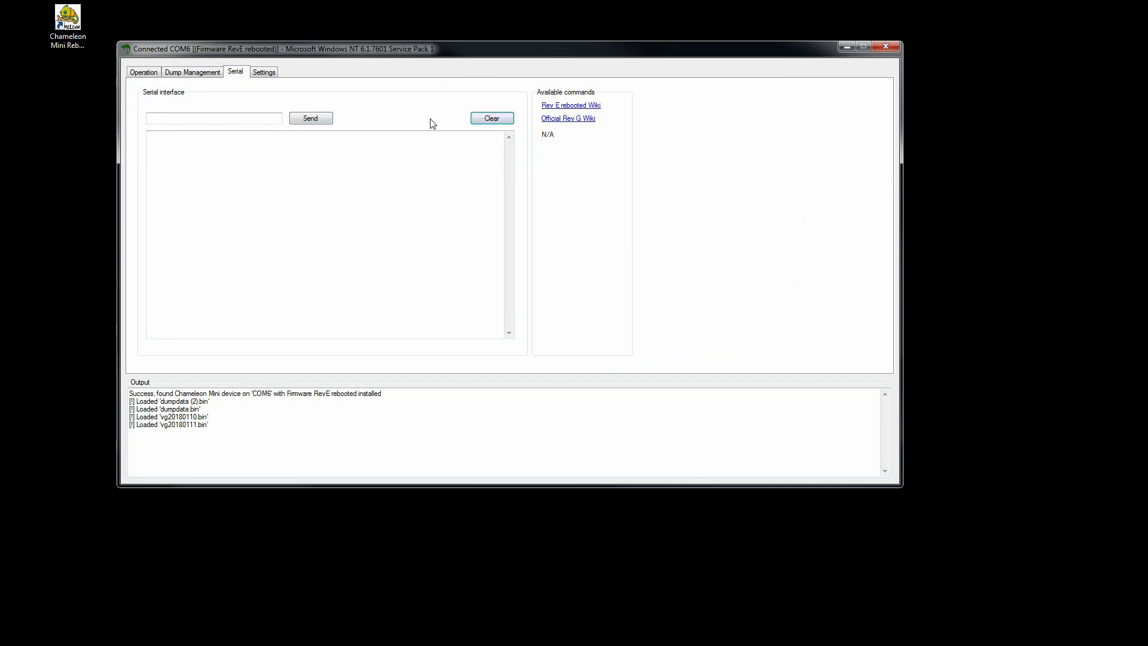
{"action": "left_click", "coordinate": [477, 117]}
{"action": "left_click", "coordinate": [206, 116]}
{"action": "type", "text": "VERSIONMY?"}
{"action": "key", "text": "Return"}
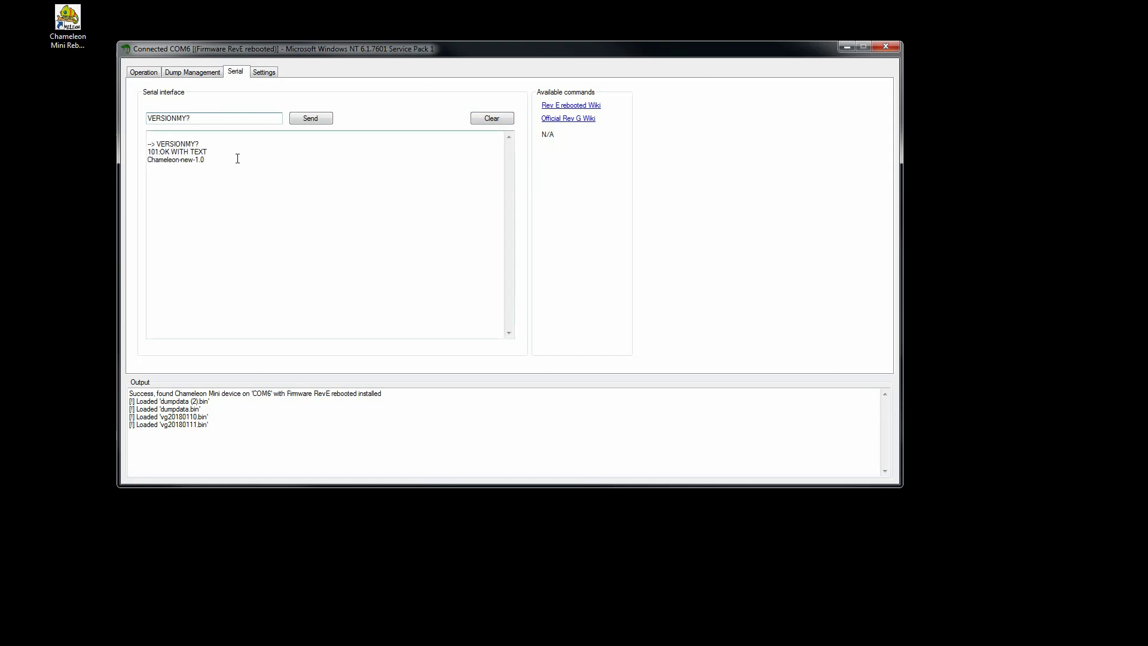
{"action": "left_click_drag", "start_coordinate": [223, 167], "coordinate": [123, 153]}
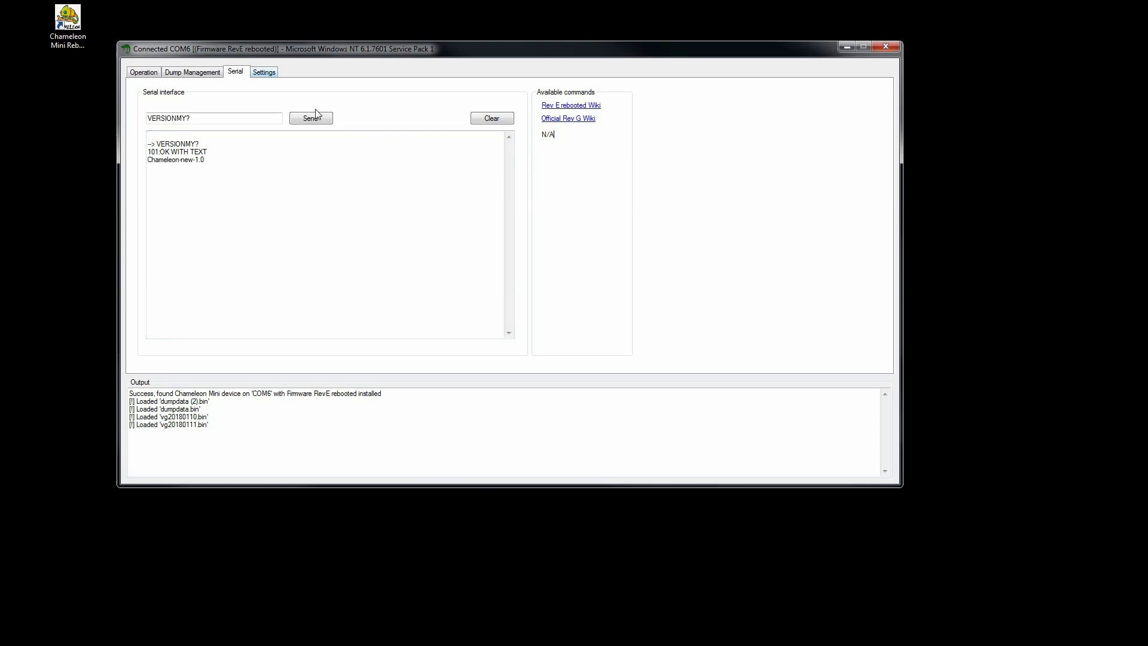
Send HELPMY? and HELPMY to list the device commands, then select the listed commands
{"action": "left_click", "coordinate": [227, 114]}
{"action": "key", "text": "BackSpace"}
{"action": "key", "text": "BackSpace"}
{"action": "key", "text": "BackSpace"}
{"action": "key", "text": "BackSpace"}
{"action": "key", "text": "BackSpace"}
{"action": "key", "text": "BackSpace"}
{"action": "key", "text": "BackSpace"}
{"action": "type", "text": "HELP"}
{"action": "key", "text": "Return"}
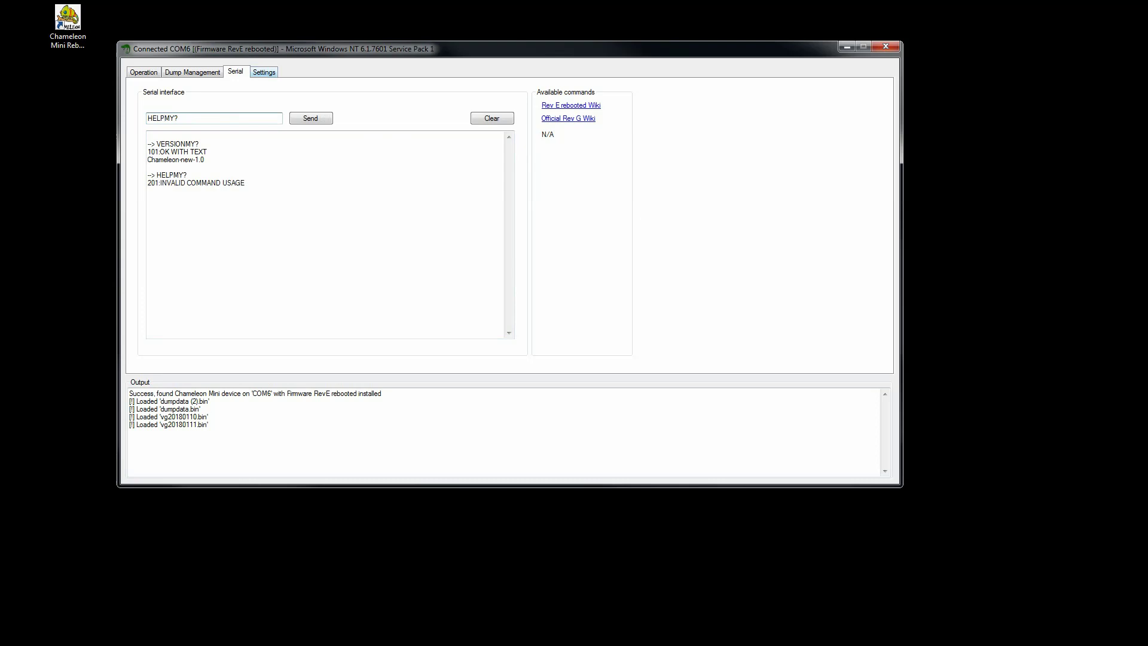
{"action": "key", "text": "Return"}
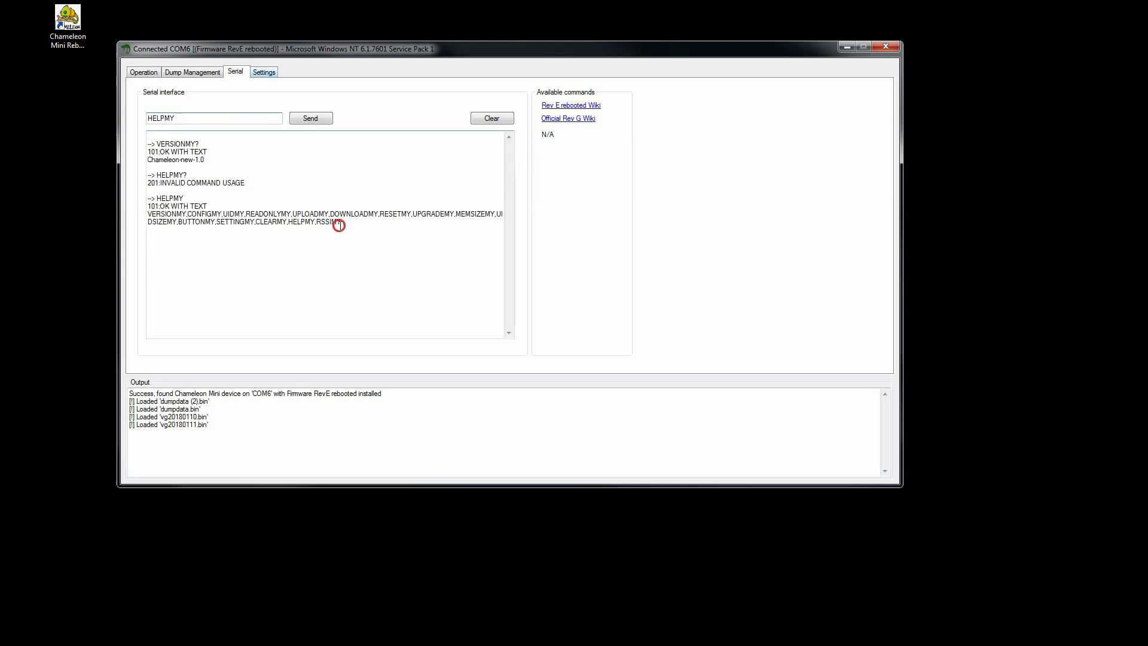
{"action": "left_click", "coordinate": [246, 225]}
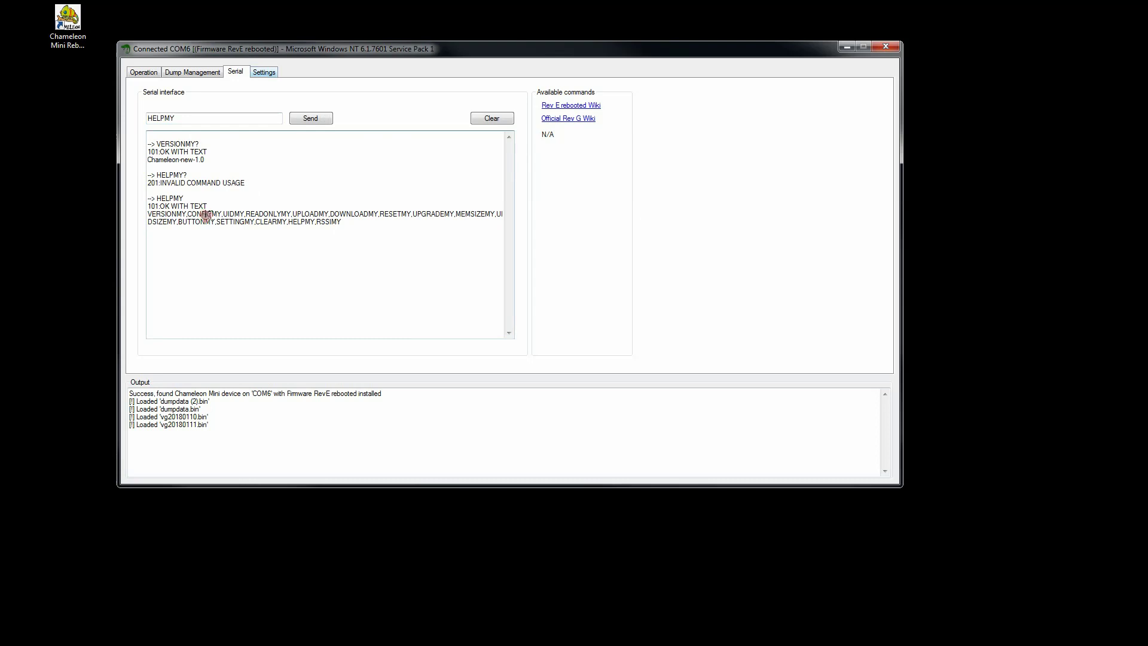
{"action": "triple_click", "coordinate": [206, 215]}
Send CONFIGMY? to read the configuration (CLOSED), then empty the command field
{"action": "left_click", "coordinate": [206, 118]}
{"action": "double_click", "coordinate": [206, 118]}
{"action": "type", "text": "CONFIGMY?"}
{"action": "key", "text": "Return"}
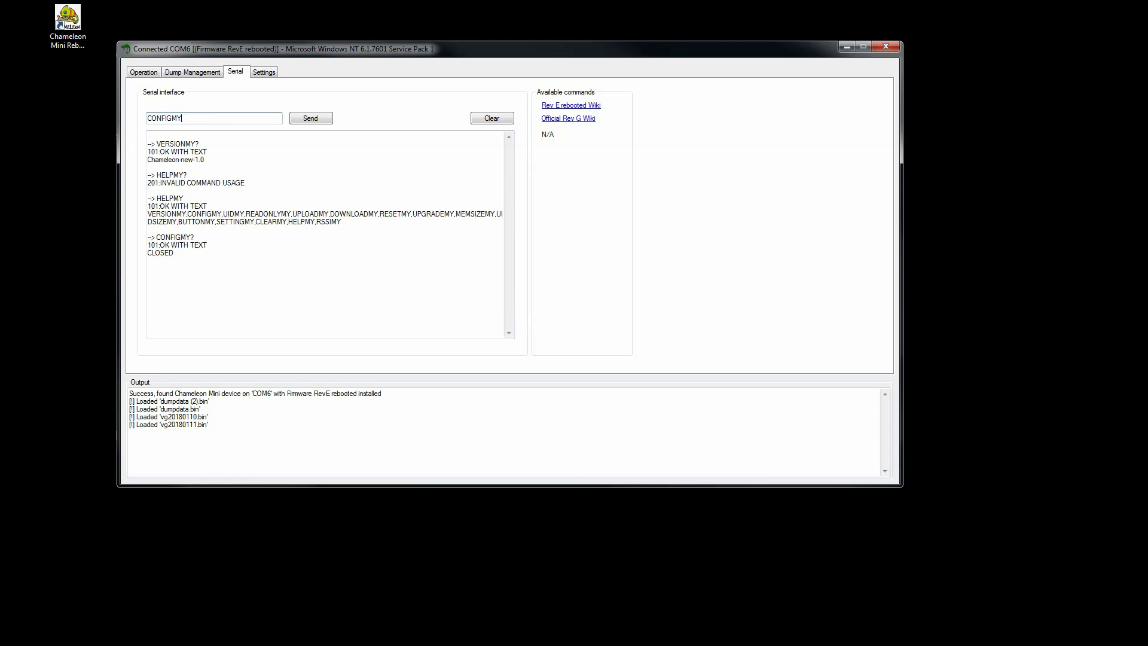
{"action": "key", "text": "BackSpace"}
{"action": "key", "text": "BackSpace"}
{"action": "key", "text": "BackSpace"}
{"action": "key", "text": "BackSpace"}
{"action": "key", "text": "BackSpace"}
{"action": "key", "text": "BackSpace"}
{"action": "key", "text": "BackSpace"}
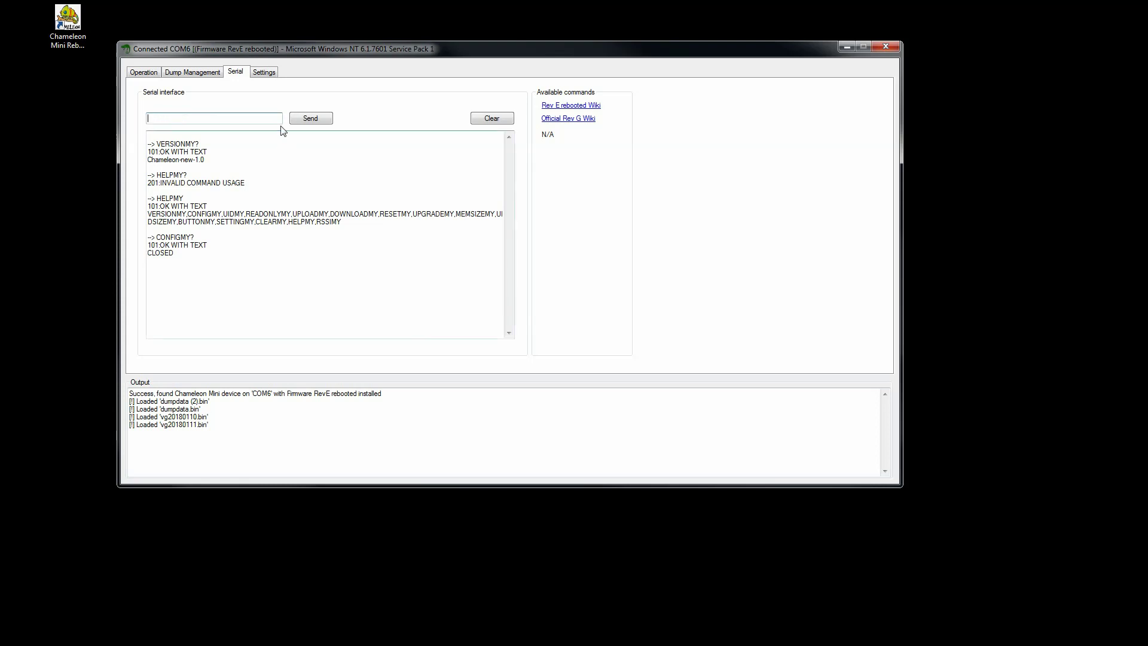
{"action": "left_click", "coordinate": [266, 71]}
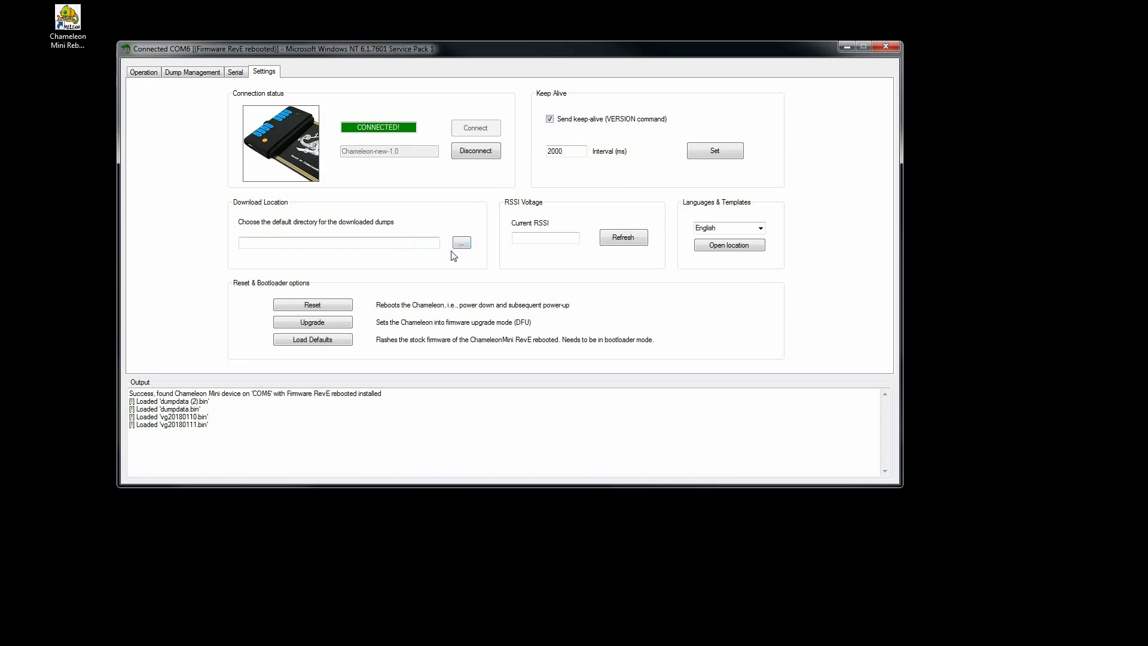
{"action": "left_click", "coordinate": [759, 230]}
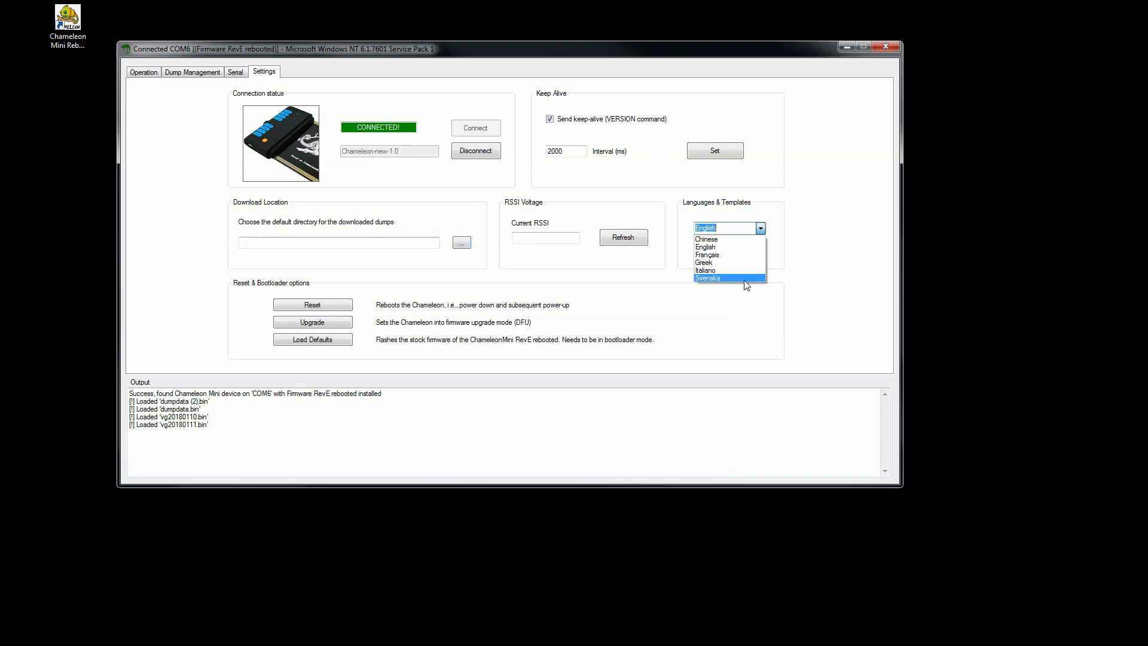
{"action": "left_click", "coordinate": [745, 271]}
{"action": "left_click", "coordinate": [761, 232]}
{"action": "left_click", "coordinate": [755, 240]}
{"action": "left_click", "coordinate": [760, 230]}
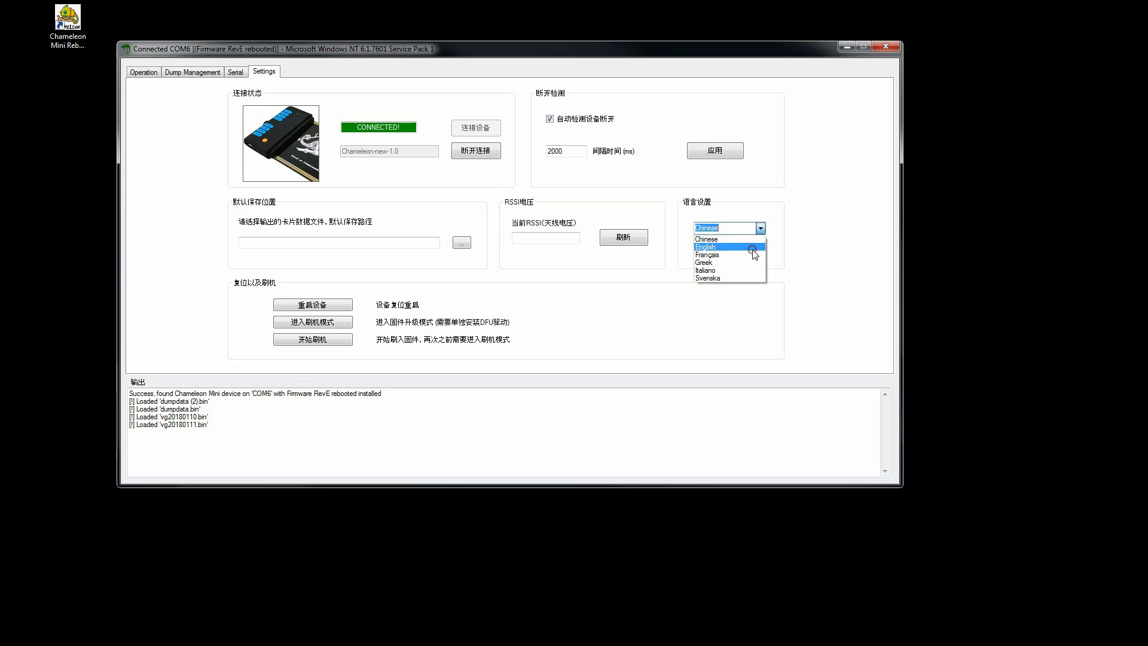
{"action": "left_click", "coordinate": [753, 247]}
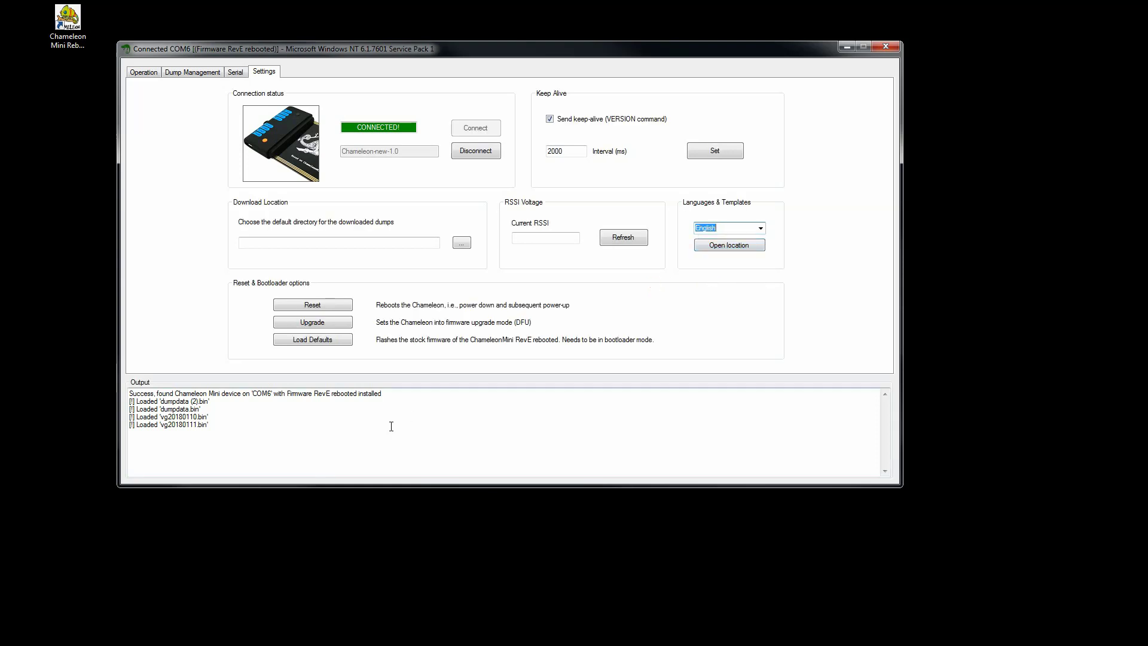